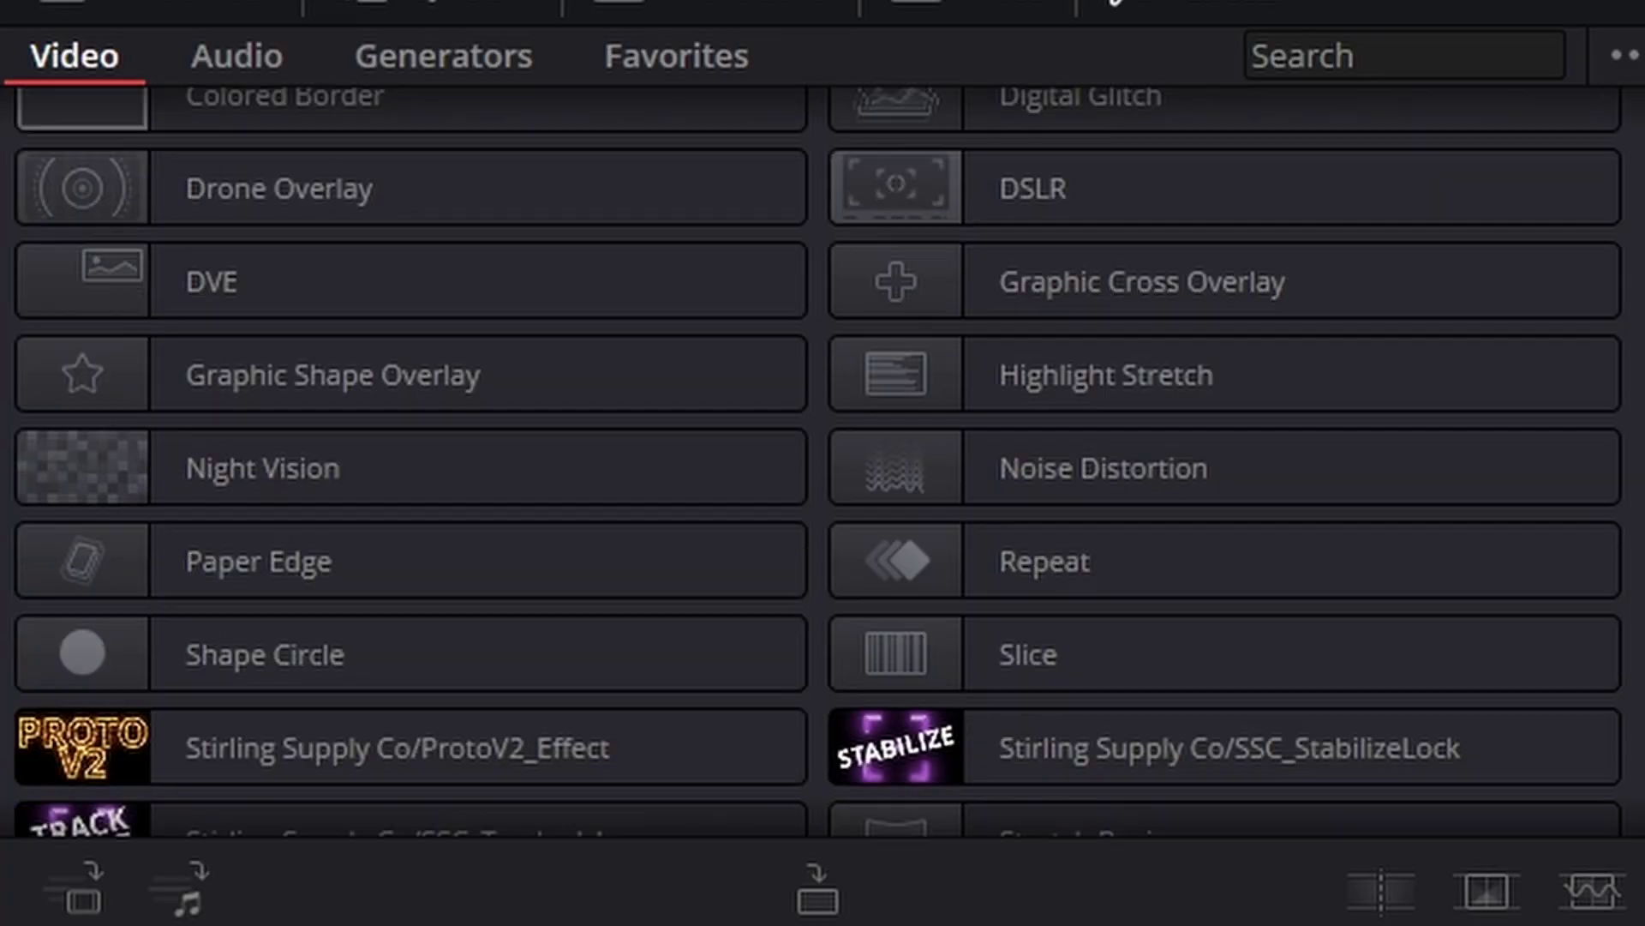
- Scroll through the Effects Library's video effects list
scroll(822, 463, "down", 20)
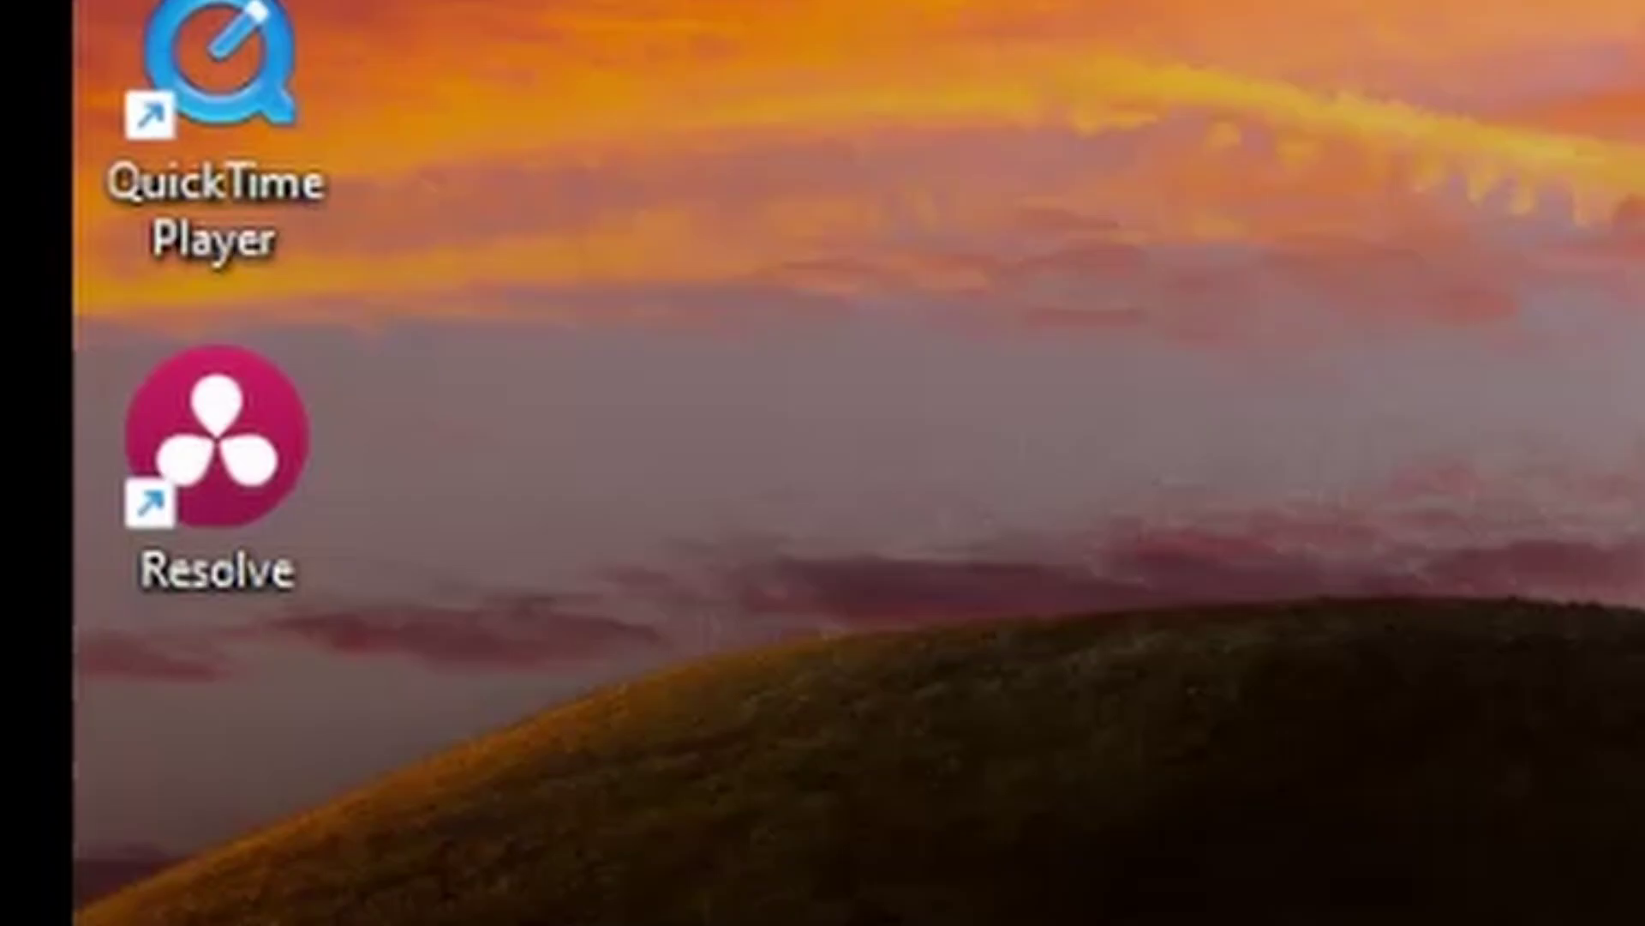
- Launch DaVinci Resolve 12, give the video tracks more room, and scrub Timeline 1's screenshot clips
double_click(257, 446)
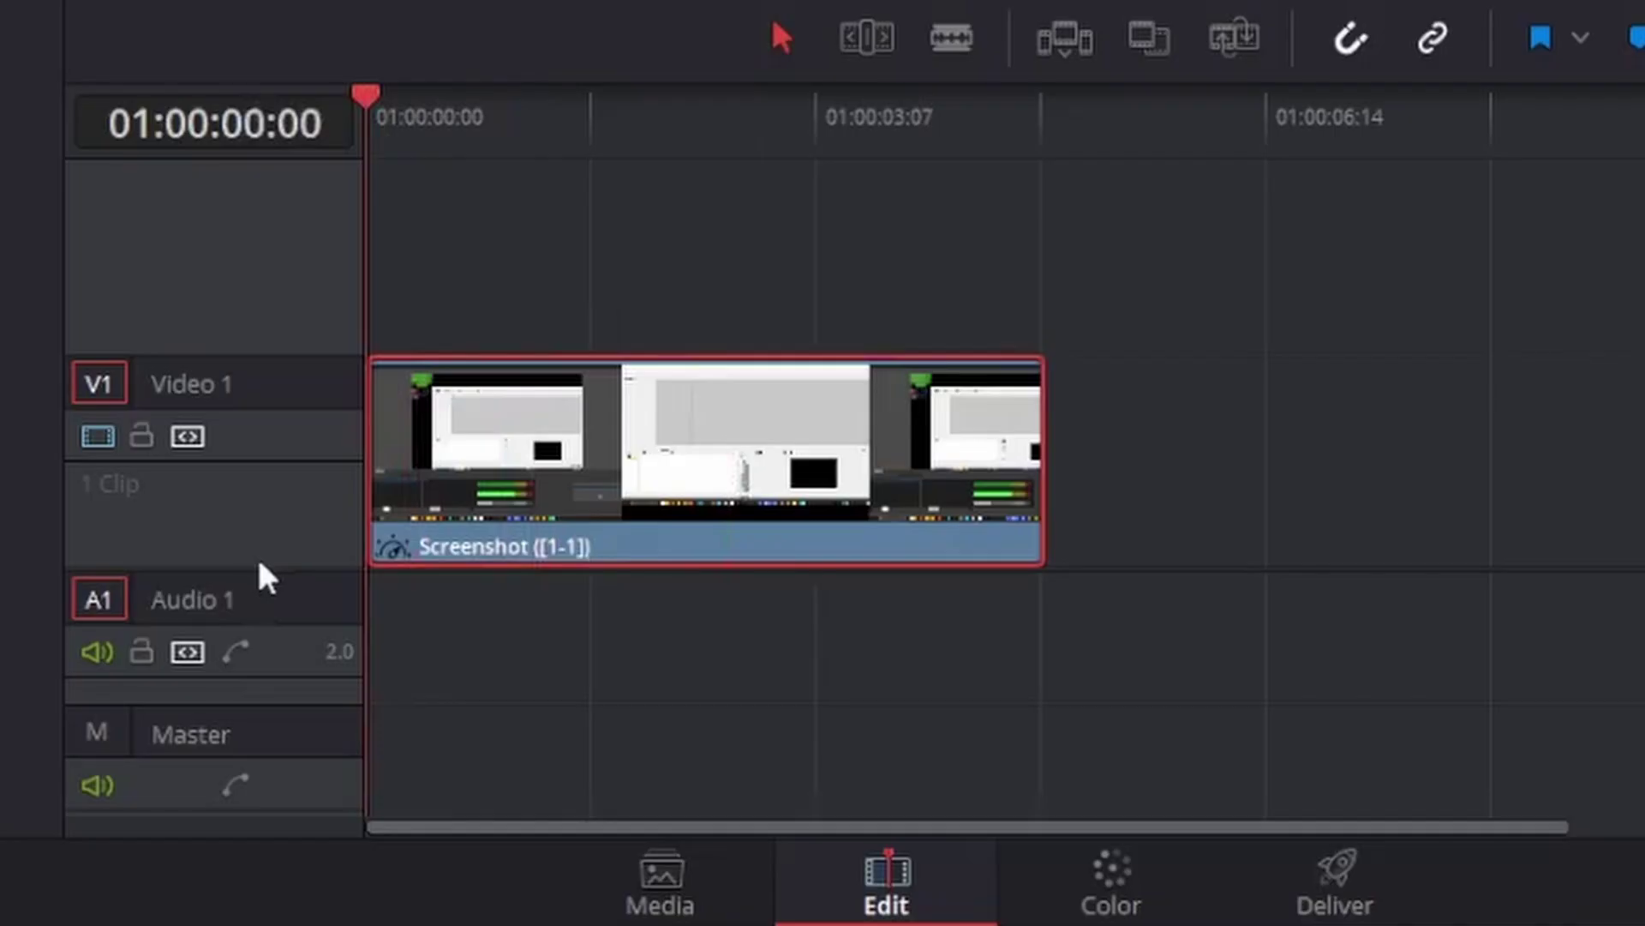
left_click_drag(257, 577, 285, 477)
left_click_drag(582, 137, 592, 245)
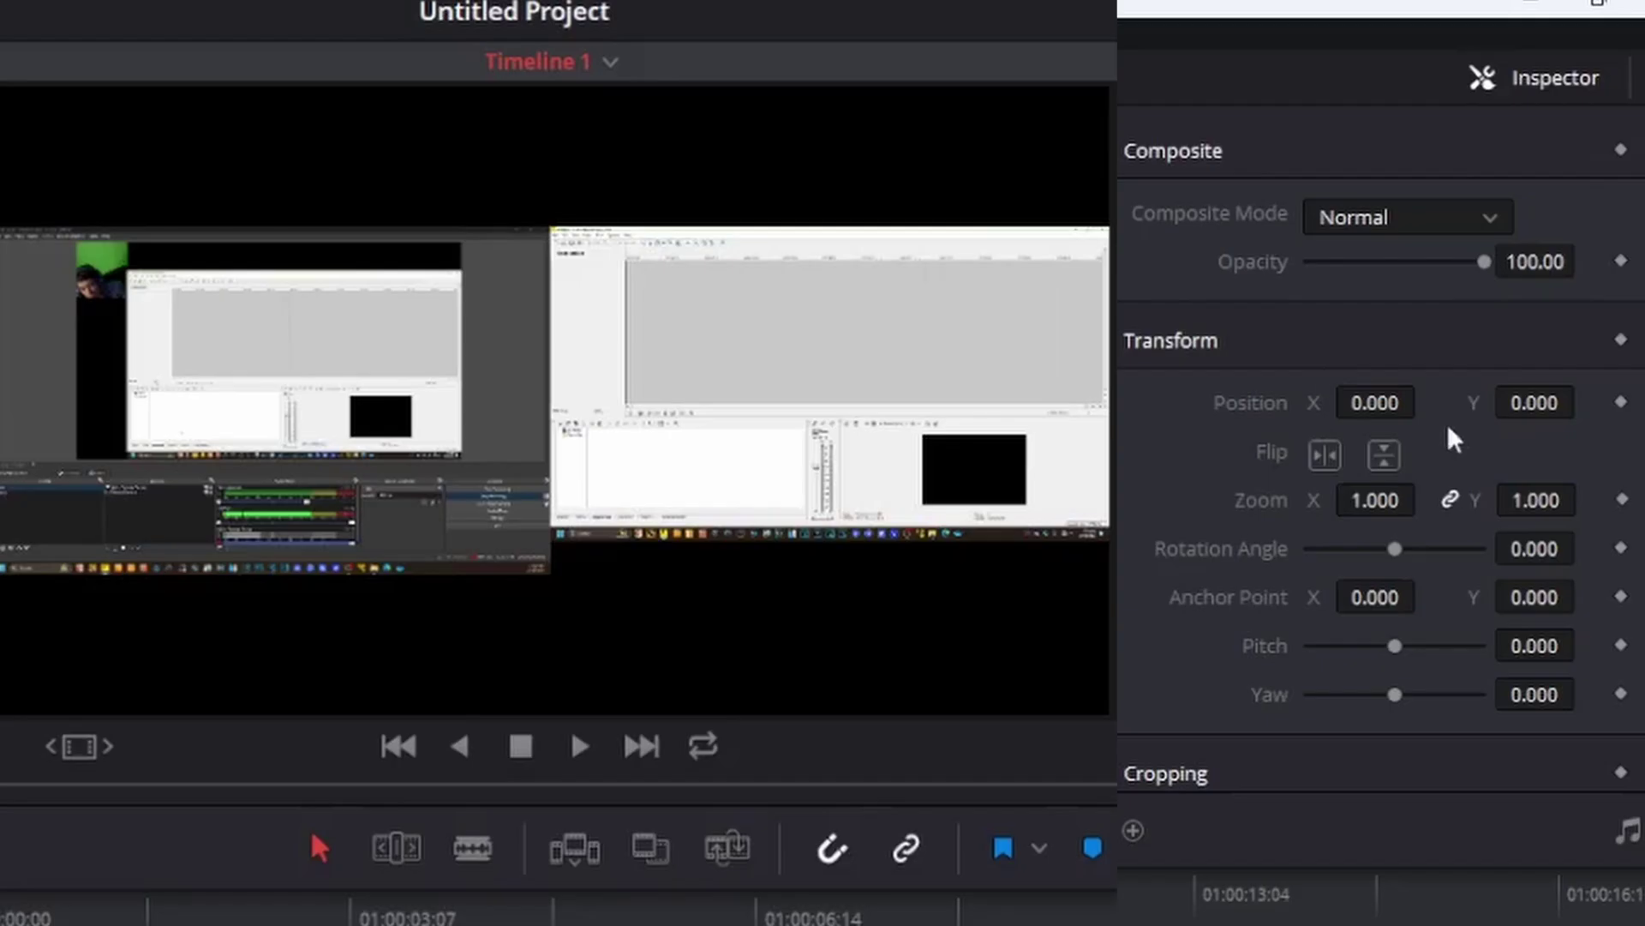
- Raise the screen-recording clip's Zoom X/Y and push its Position X far to one side
left_click_drag(1361, 504, 1465, 504)
left_click_drag(1375, 403, 1418, 398)
left_click_drag(1639, 379, 1637, 379)
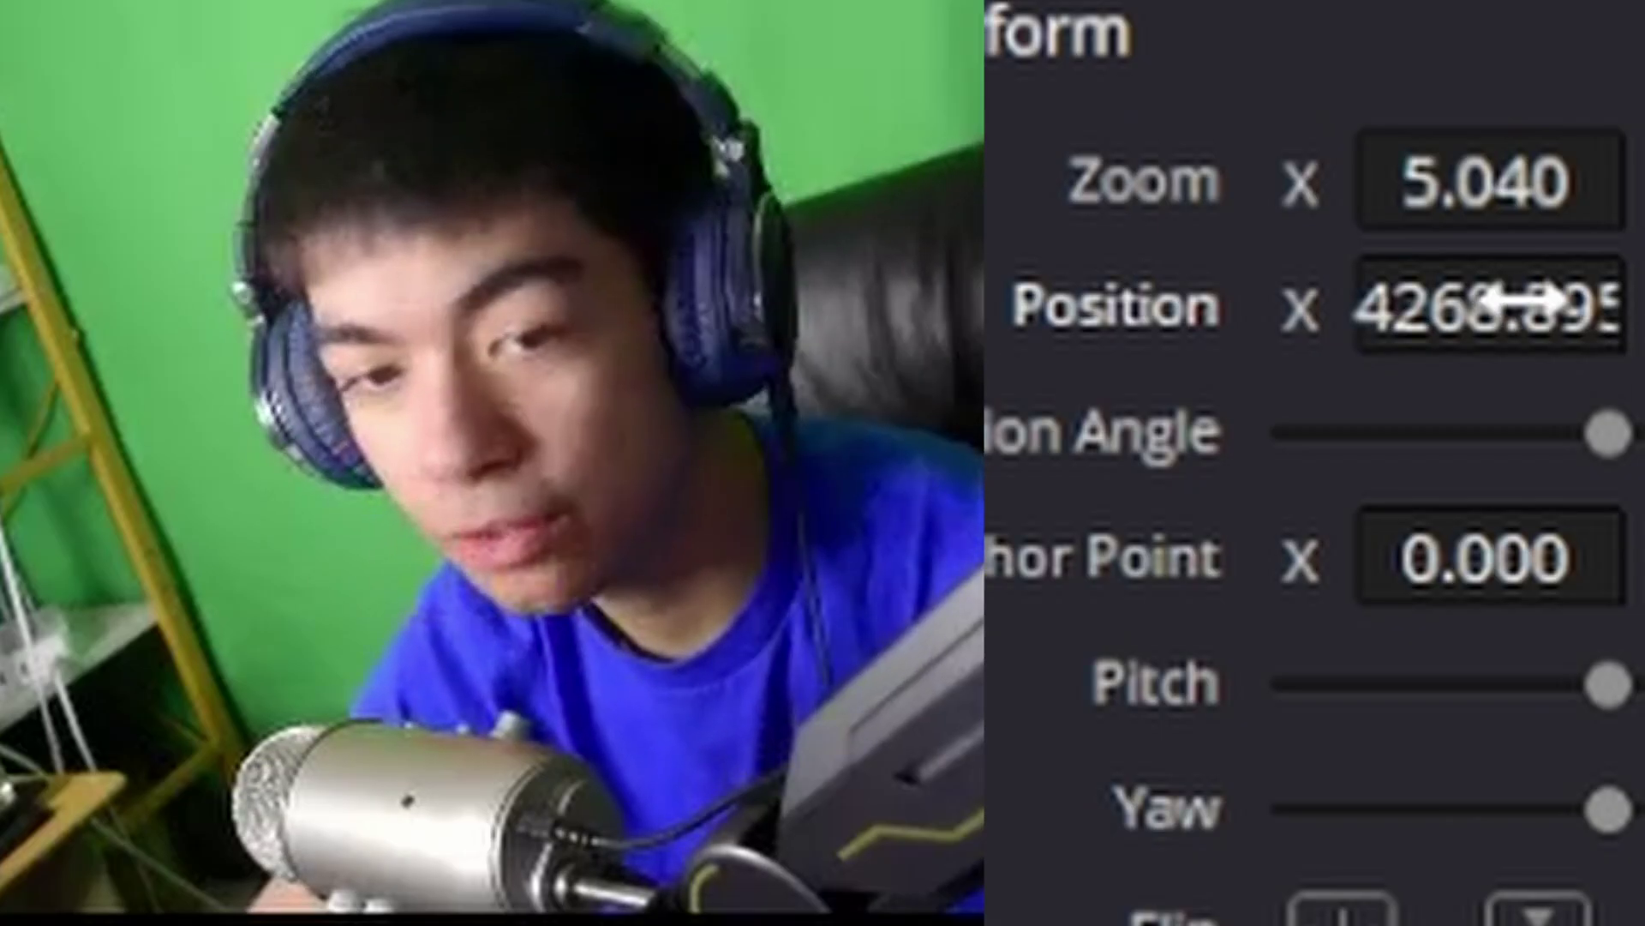
left_click_drag(1631, 305, 1639, 305)
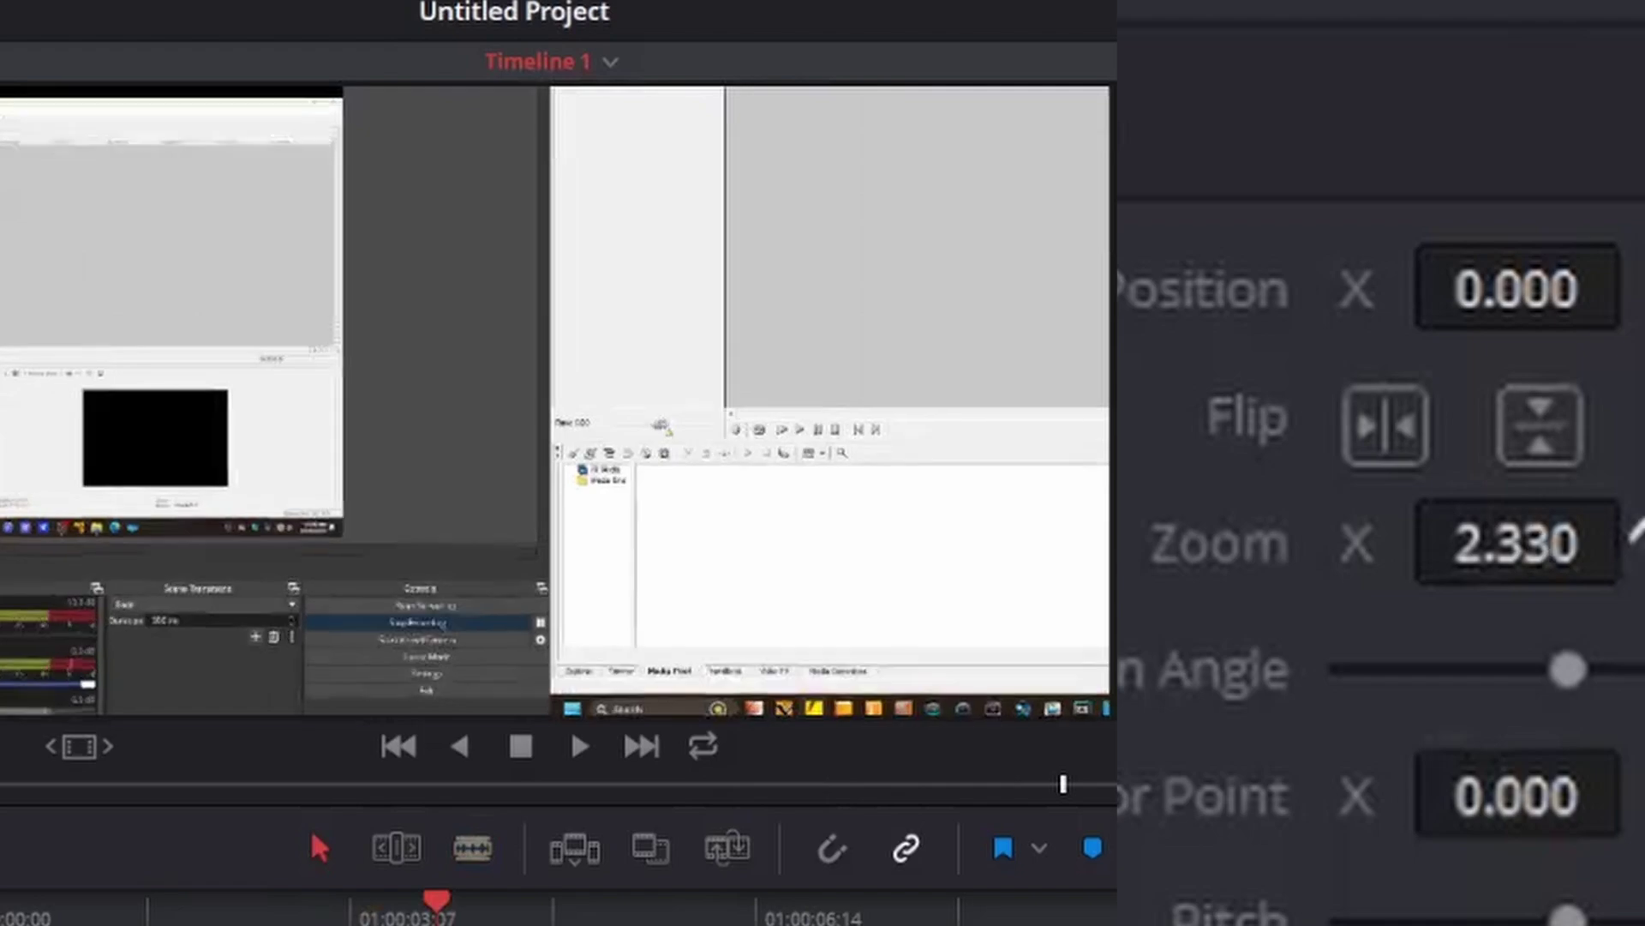
left_click_drag(1635, 533, 1635, 530)
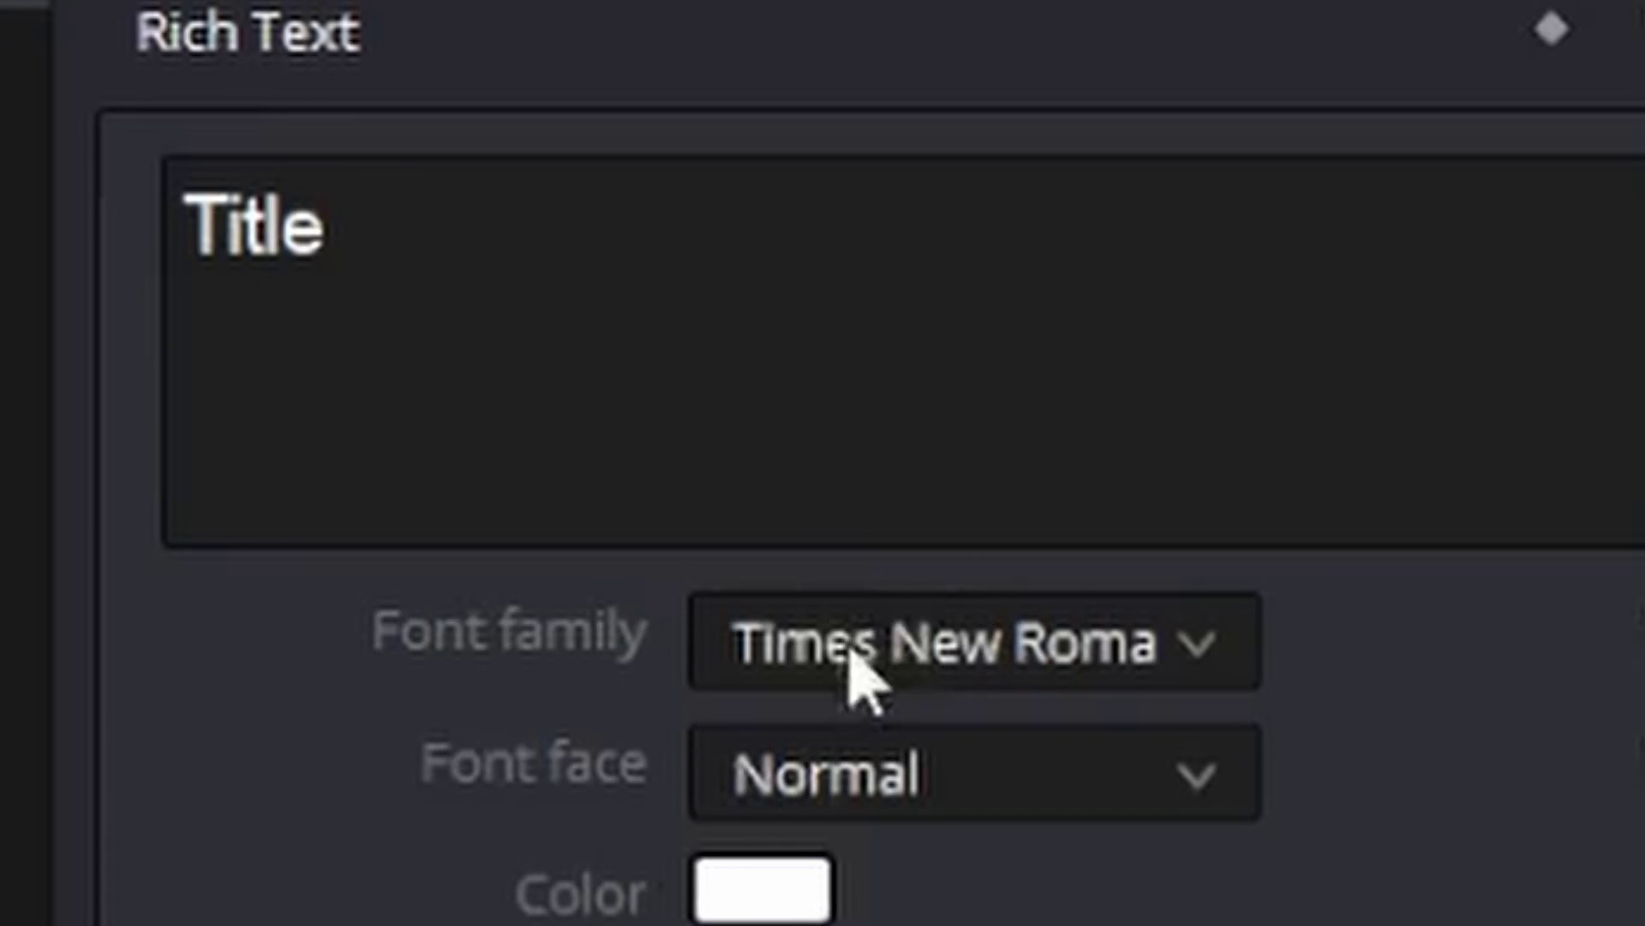
- Replace the title's Rich Text 'Title' with 200
triple_click(633, 253)
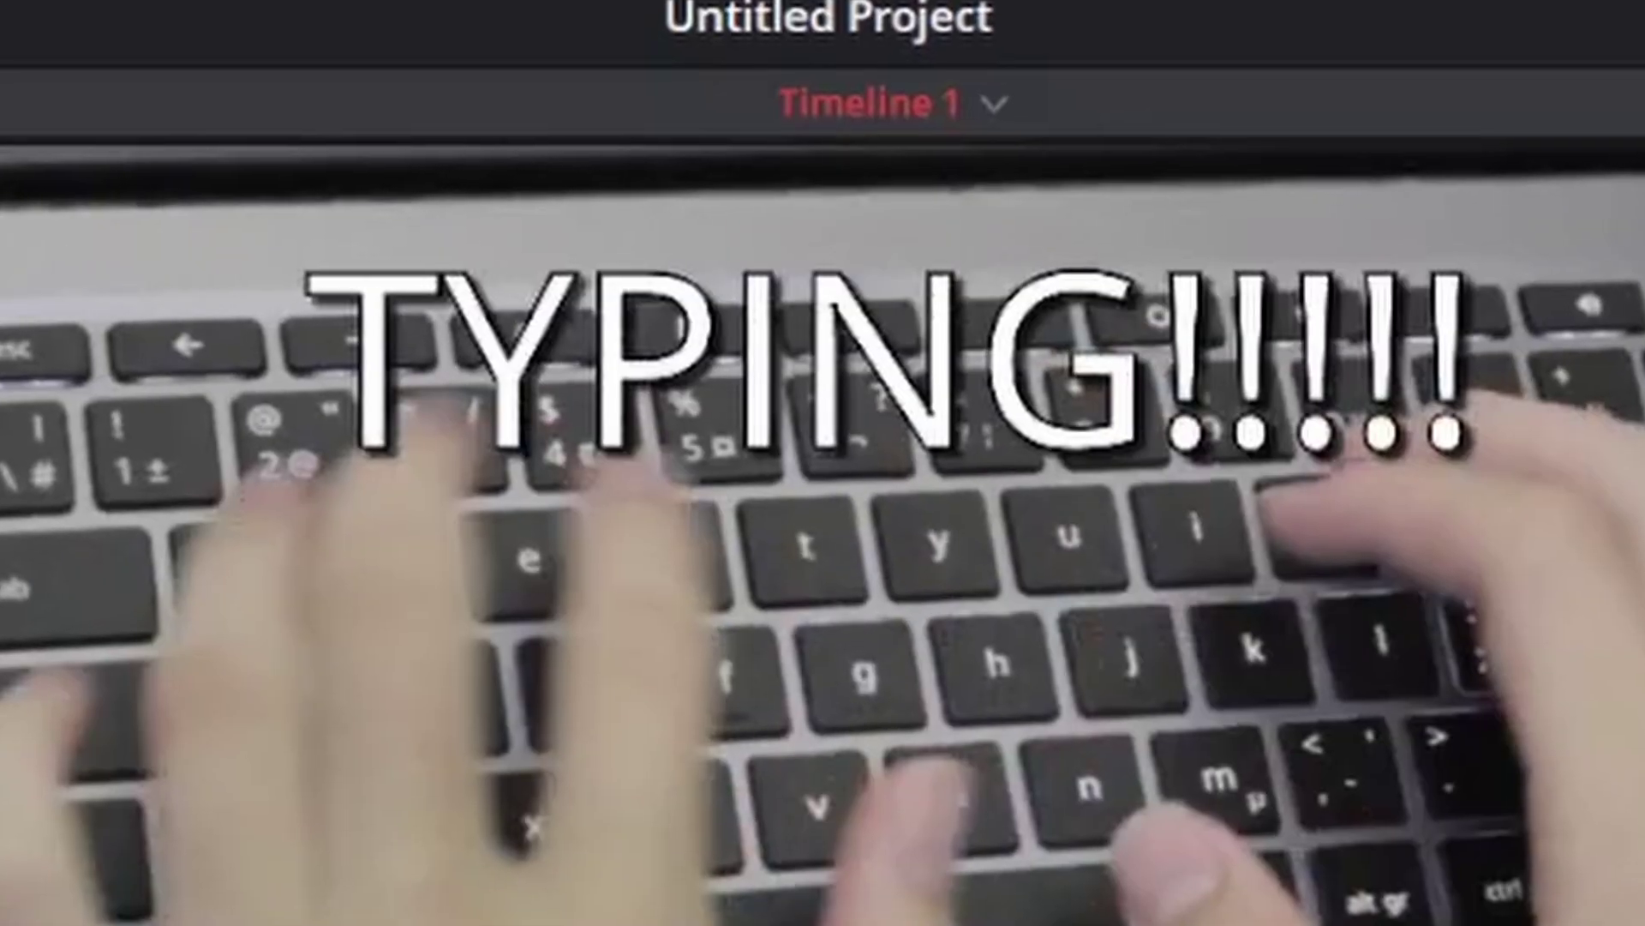
type("200")
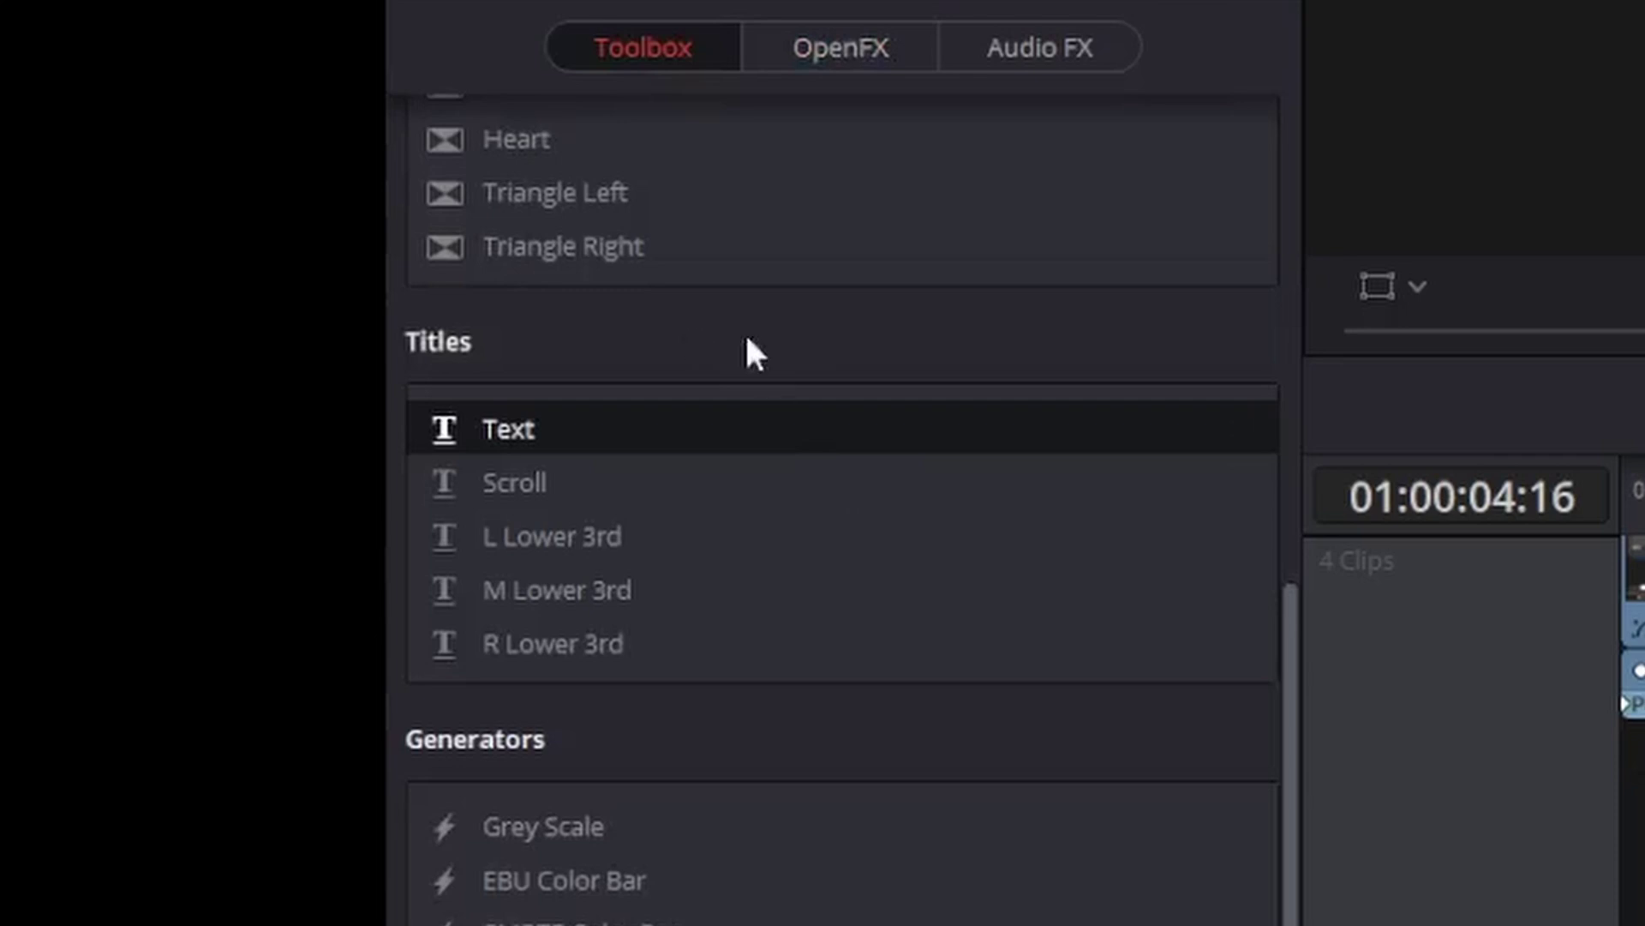
scroll(770, 351, "up", 10)
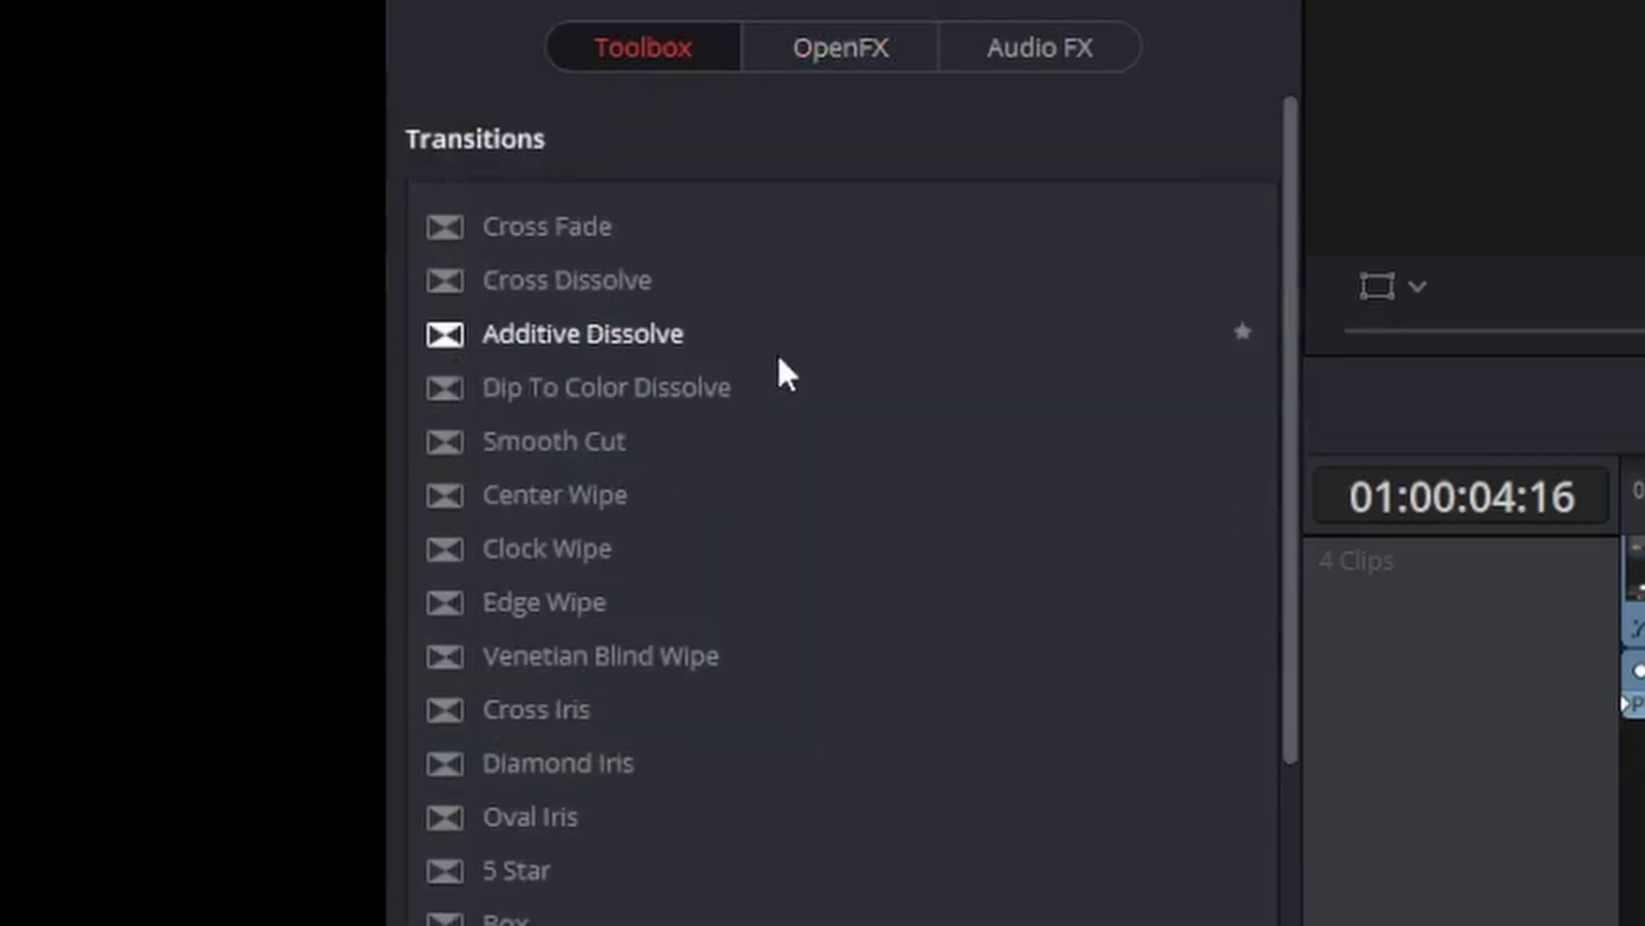
scroll(779, 360, "down", 10)
- Look over the OpenFX effects, return to the Toolbox, and switch to the Deliver page
left_click(840, 48)
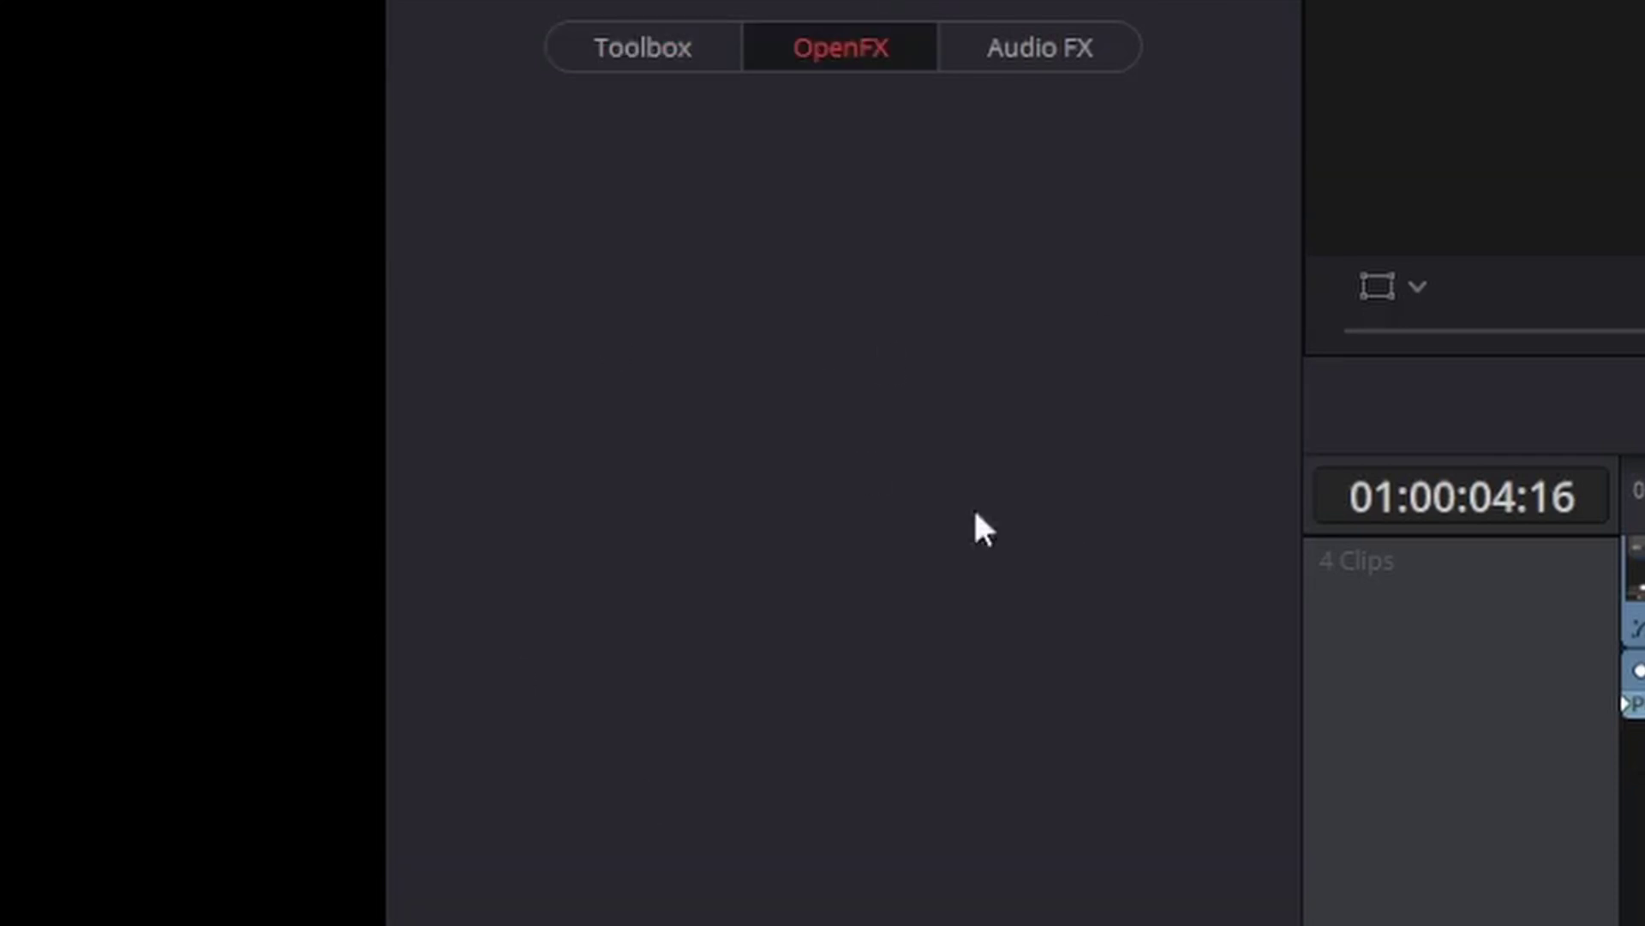
left_click(653, 47)
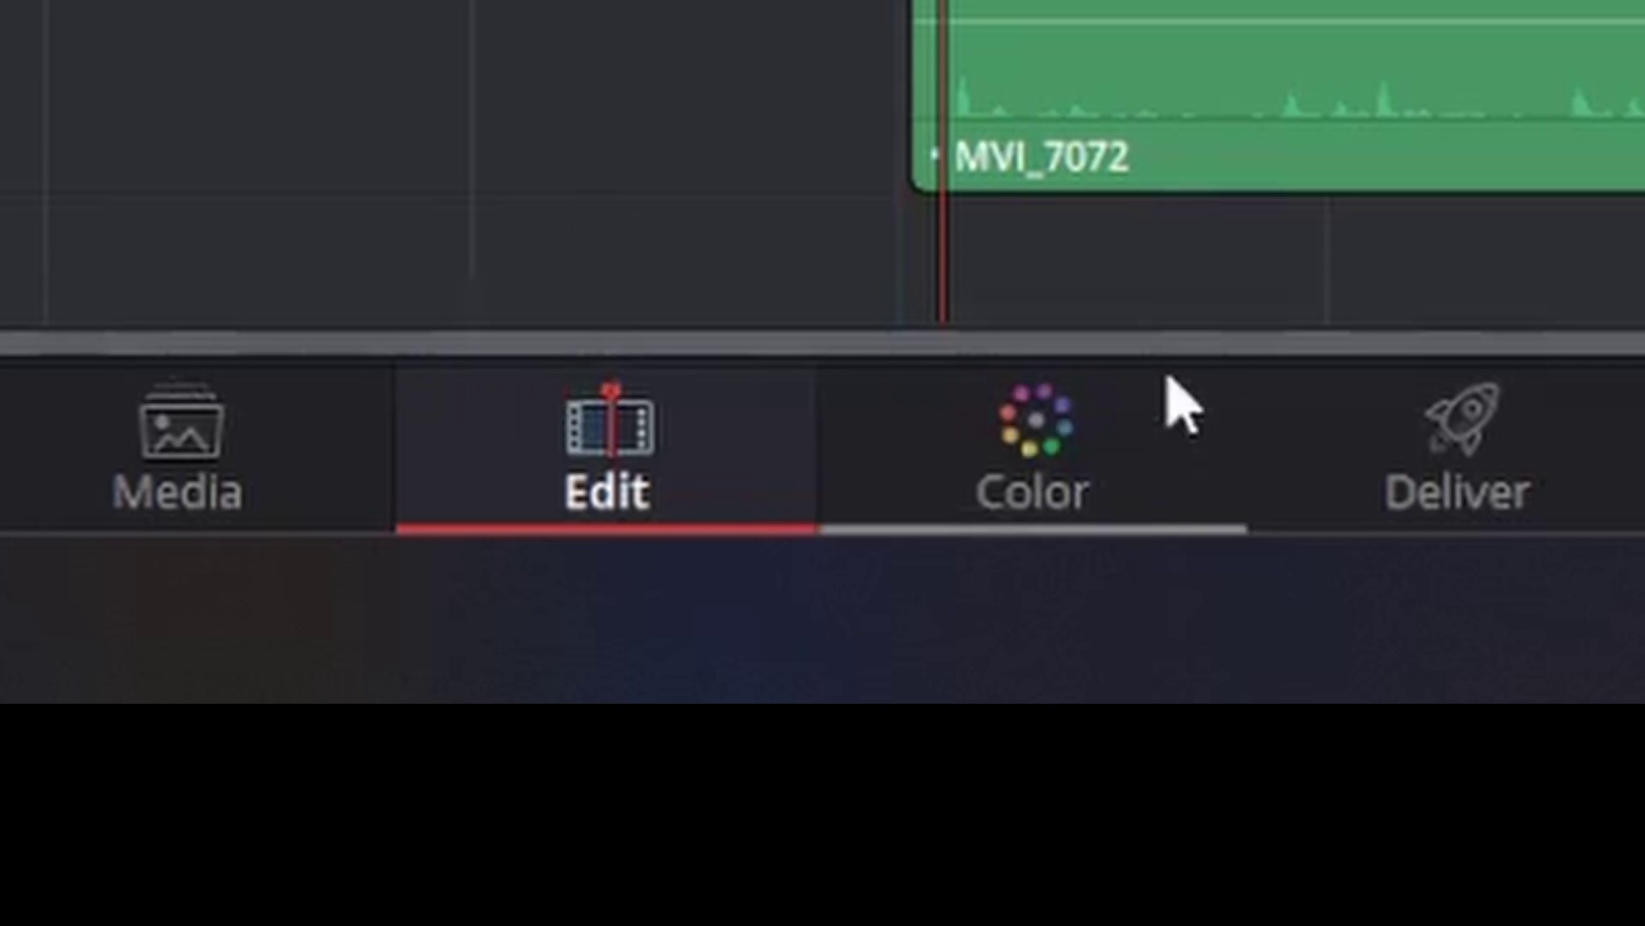
left_click(1457, 441)
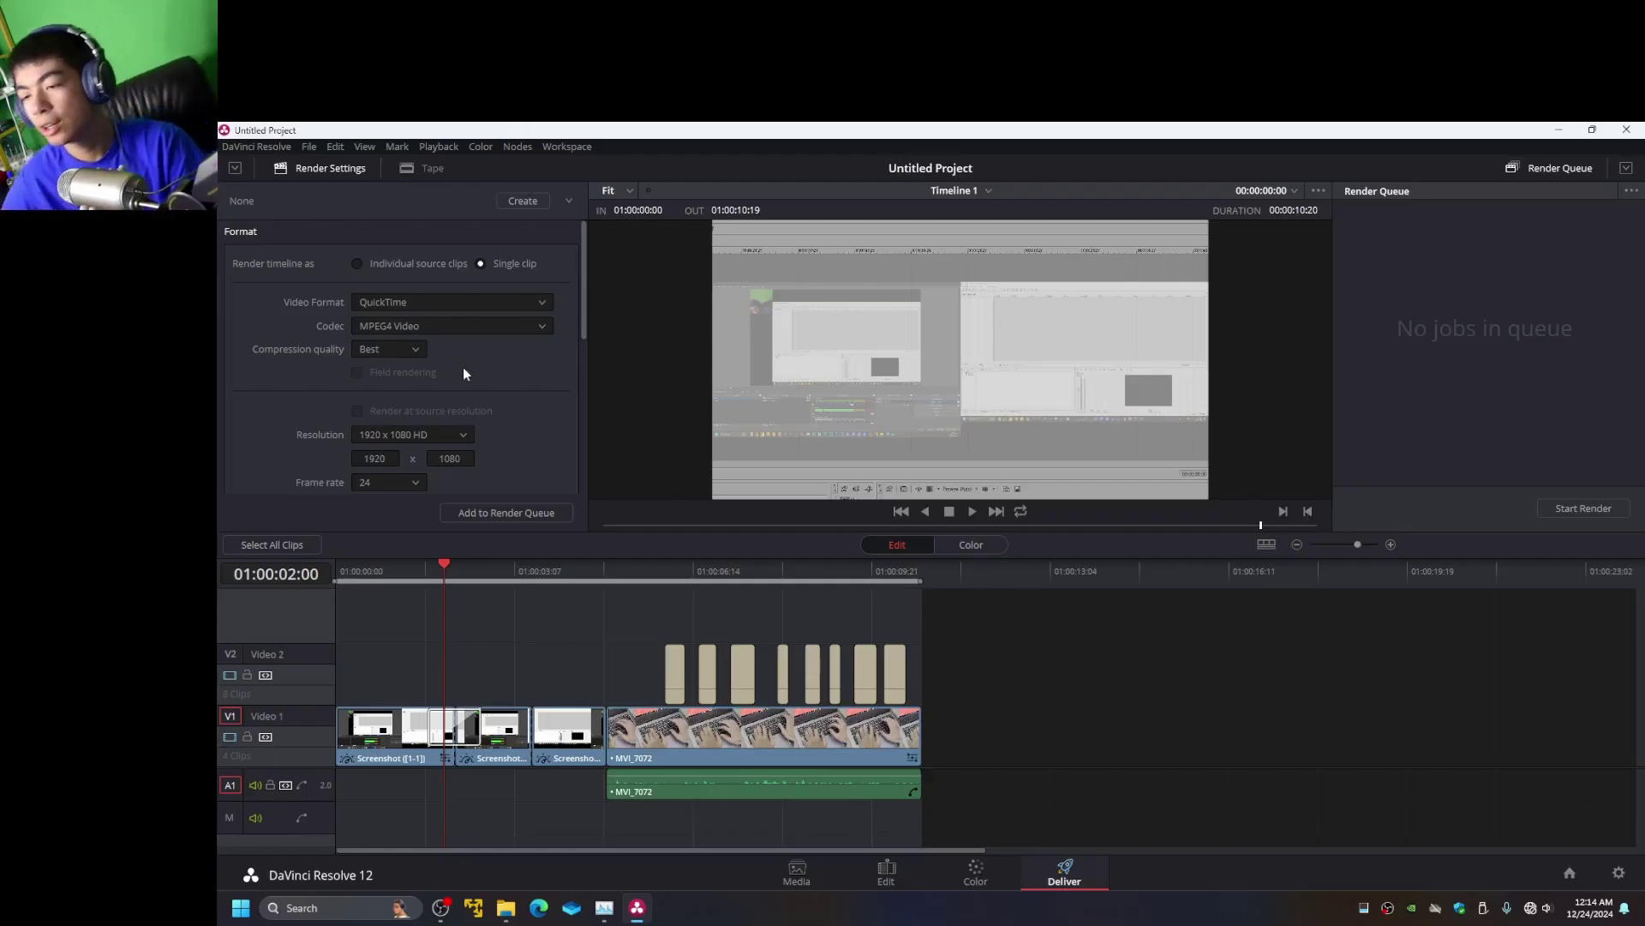
- Name the render output davinci resolve 12 and set its destination to the user's folder inside Users
scroll(446, 360, "down", 10)
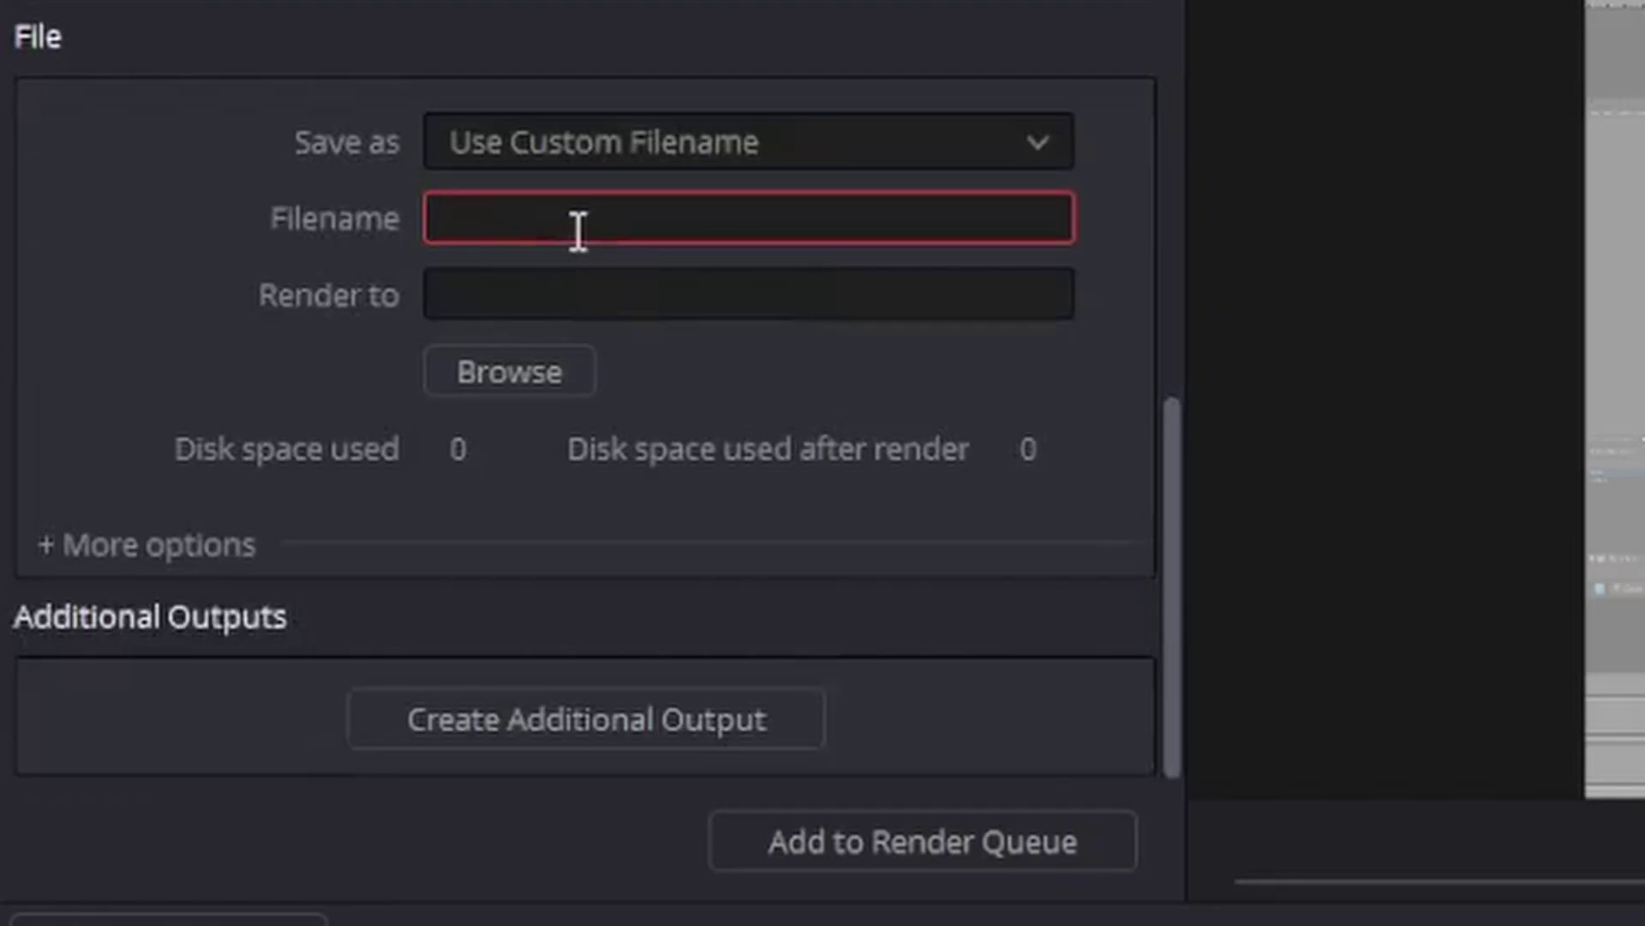
type("davinci resolve 12")
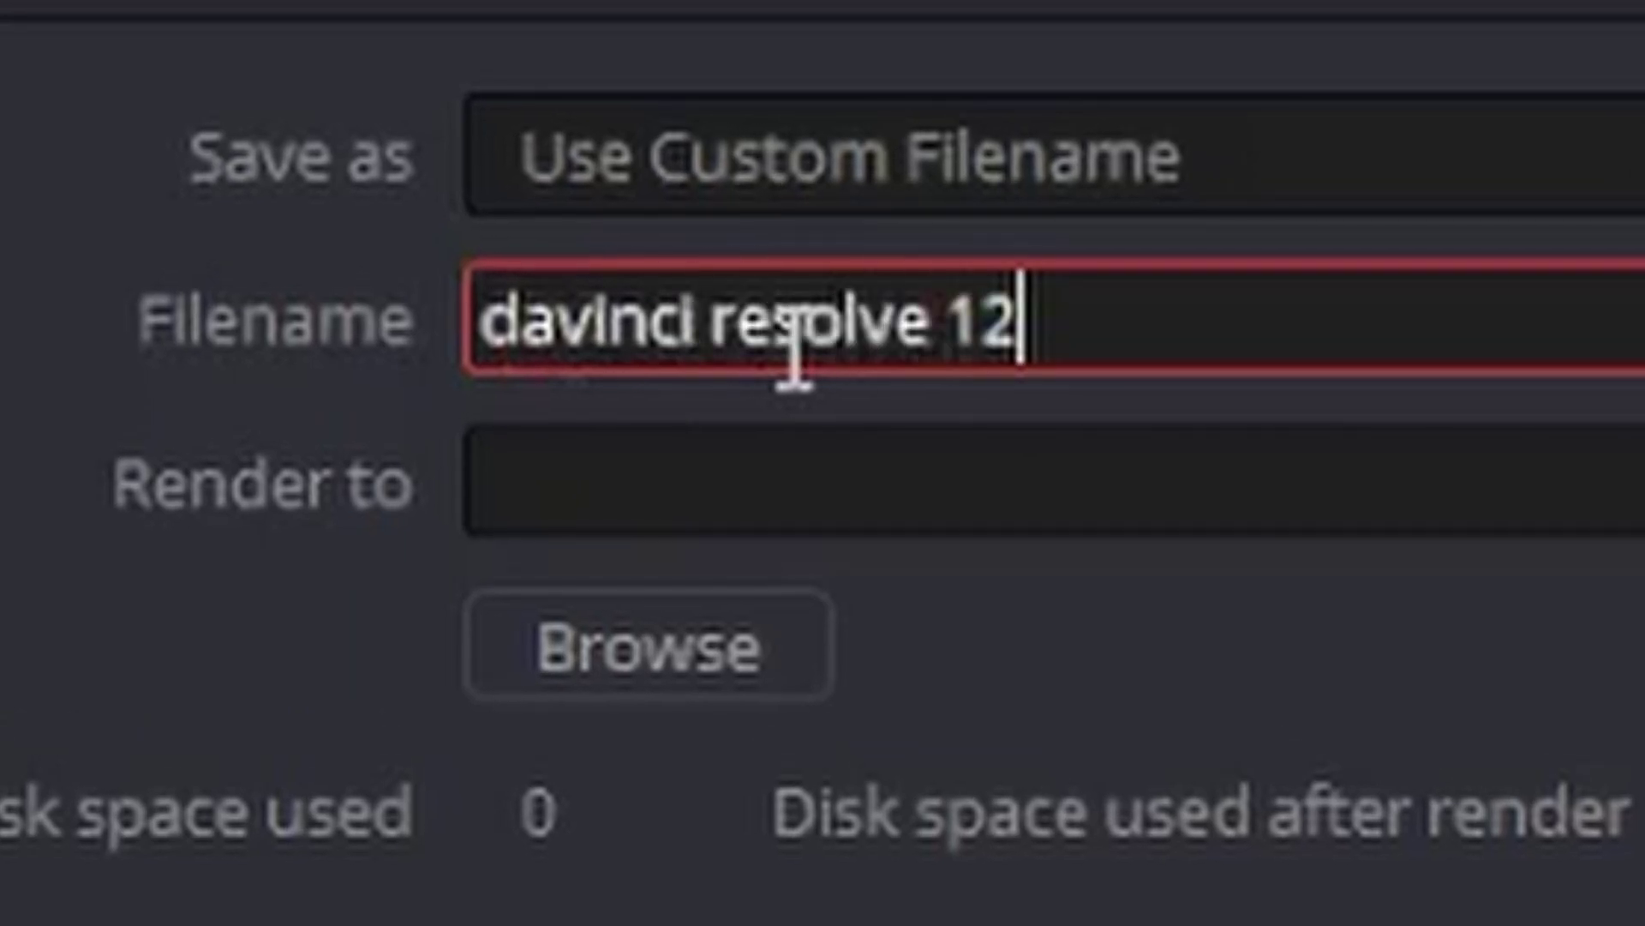
left_click(648, 645)
left_click(585, 500)
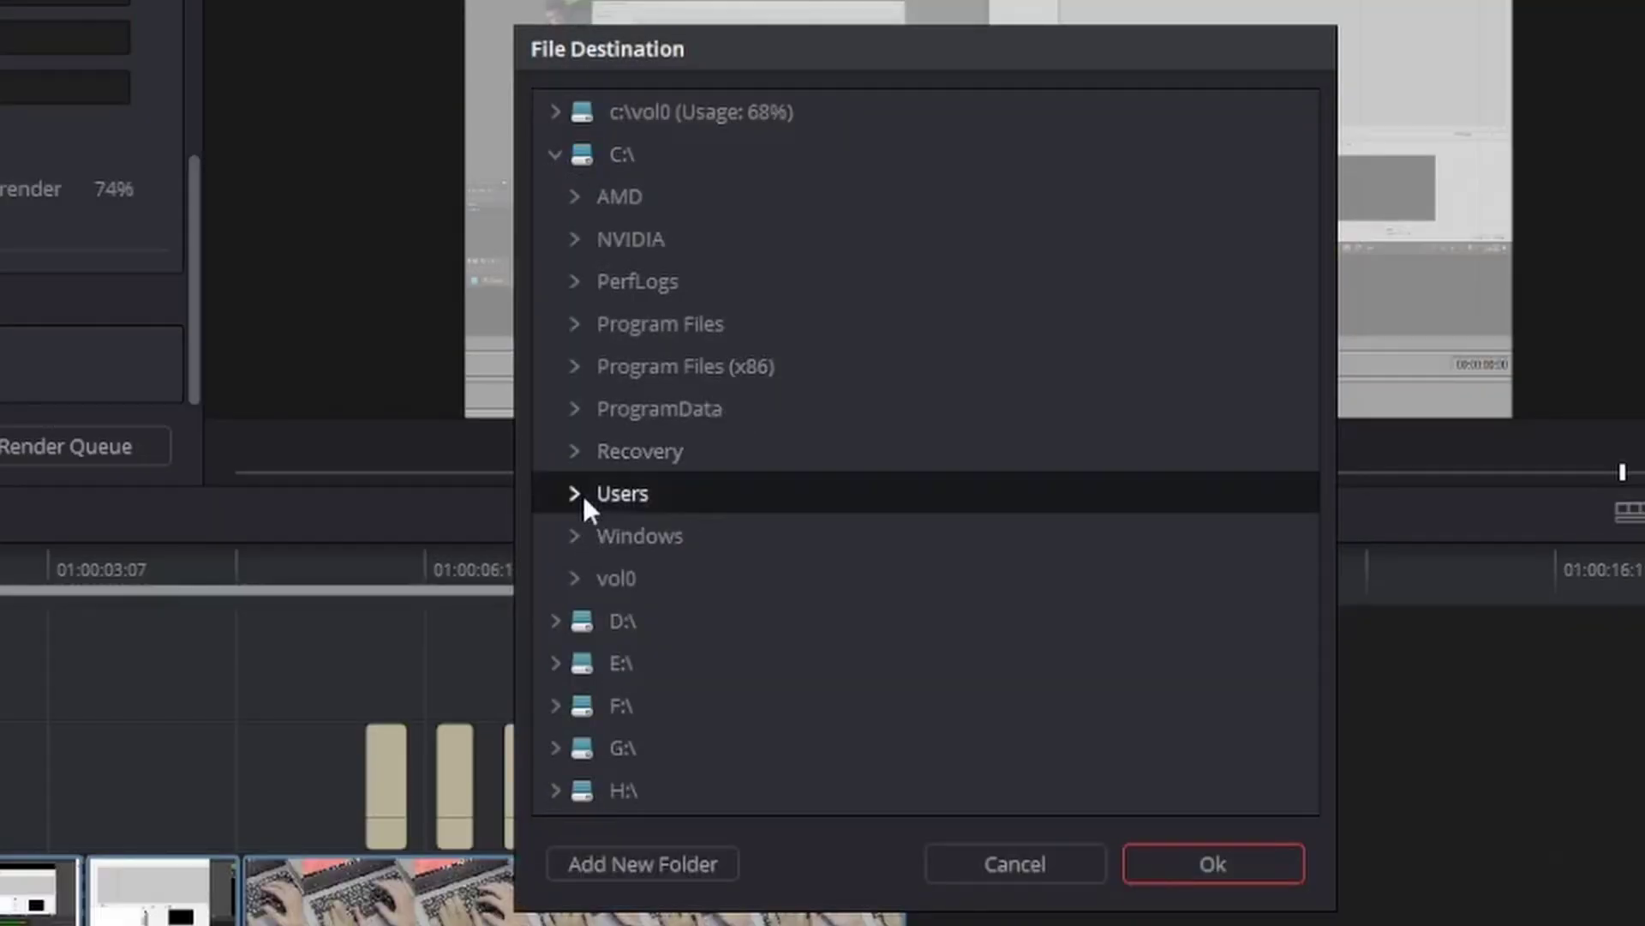
left_click(573, 499)
left_click(600, 519)
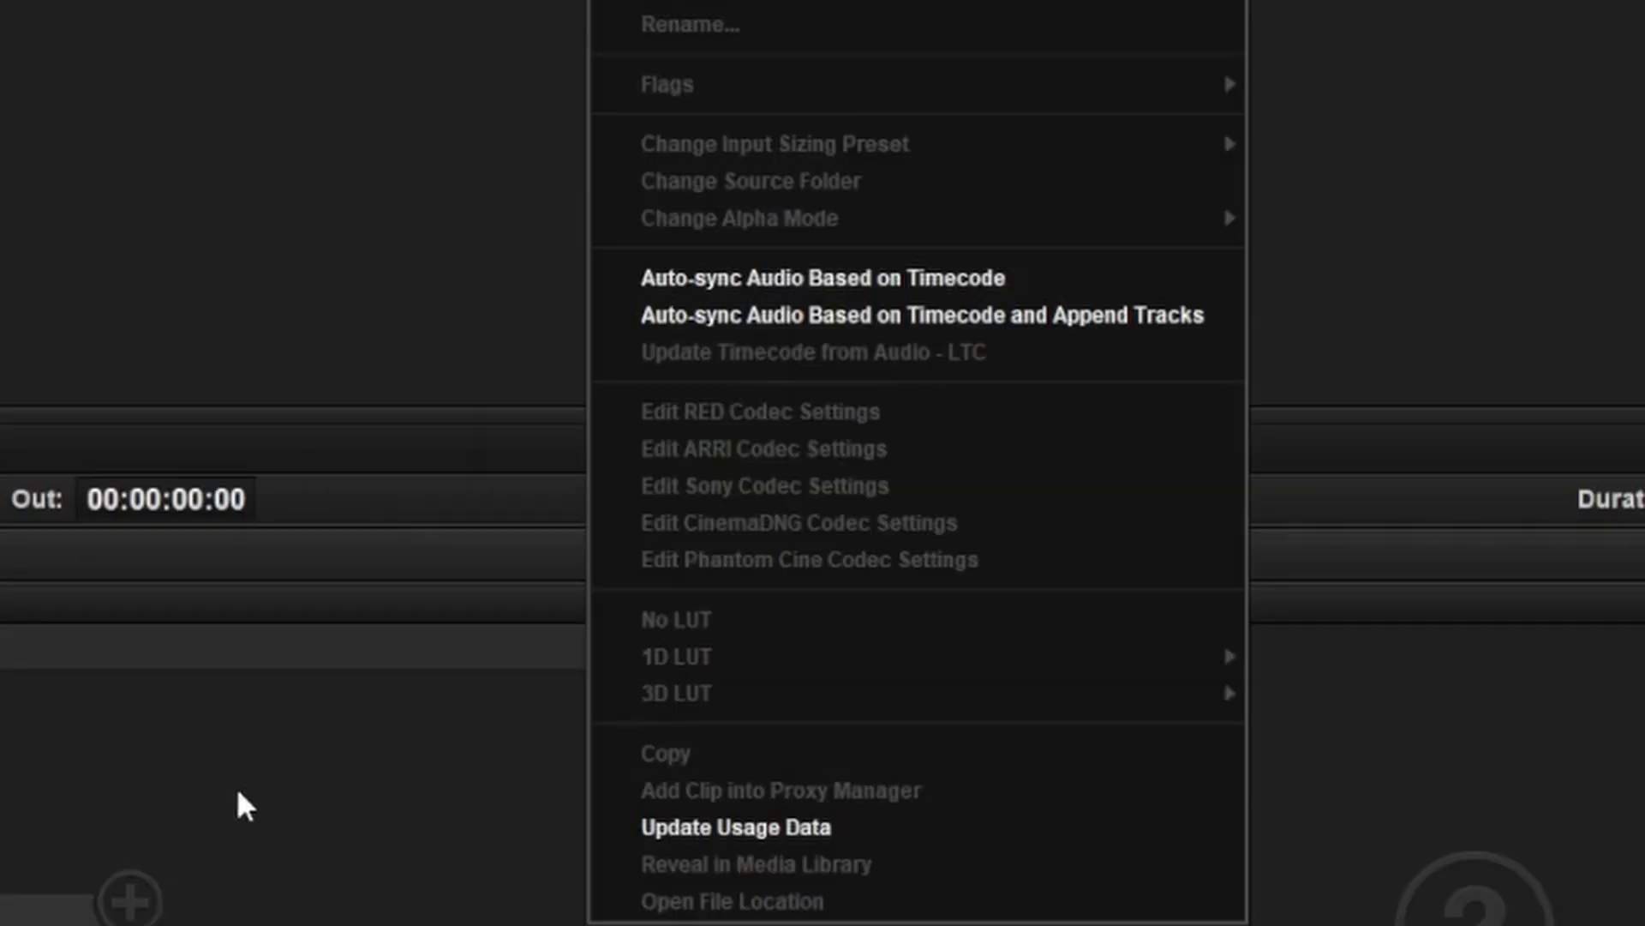
- Dismiss the clip actions menu and check the application menu for preferences
left_click(236, 787)
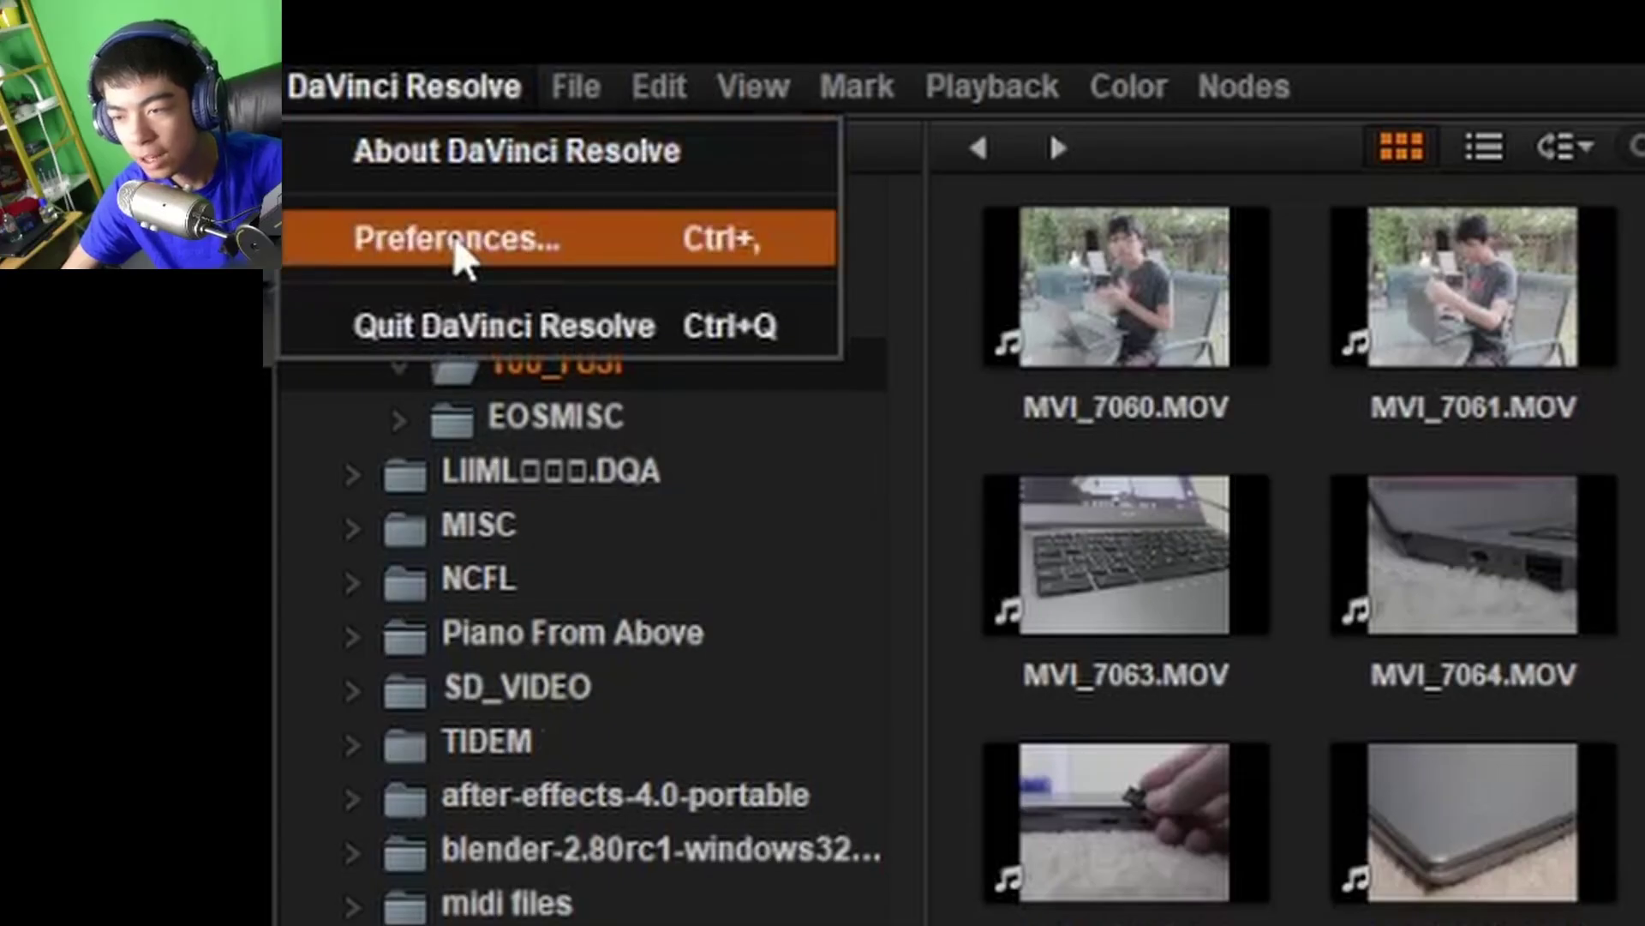
left_click(911, 352)
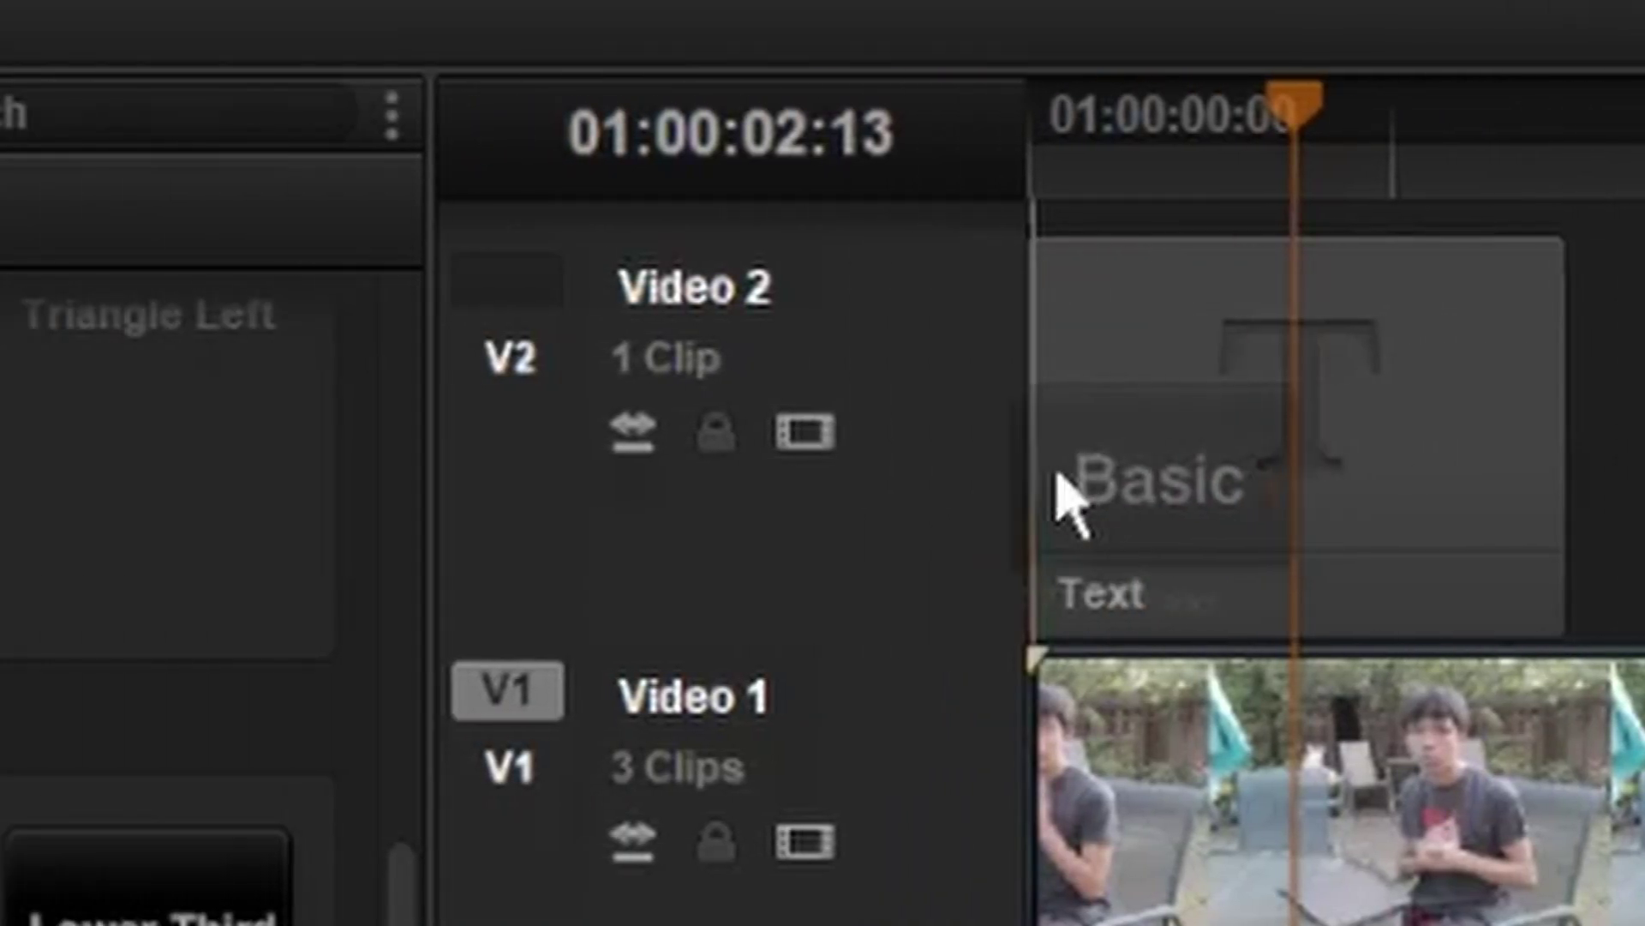
- Place a Text title reading 'This is a davinci resolve 11 test' above the clip and review render options
left_click_drag(1057, 478, 1286, 253)
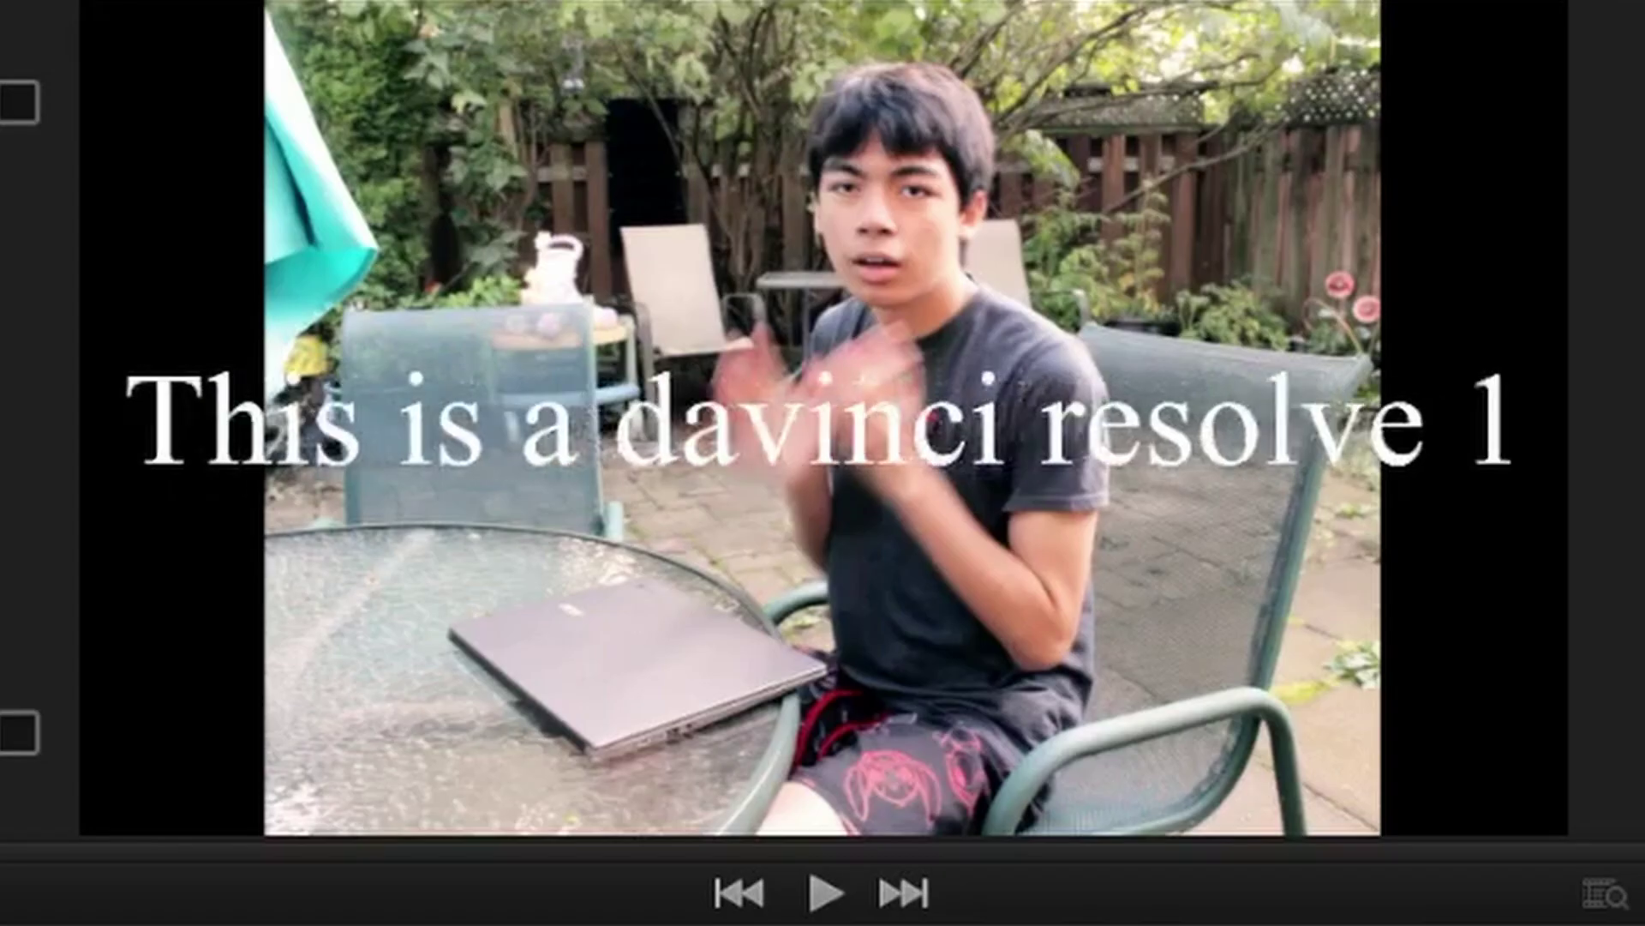
type("1 test")
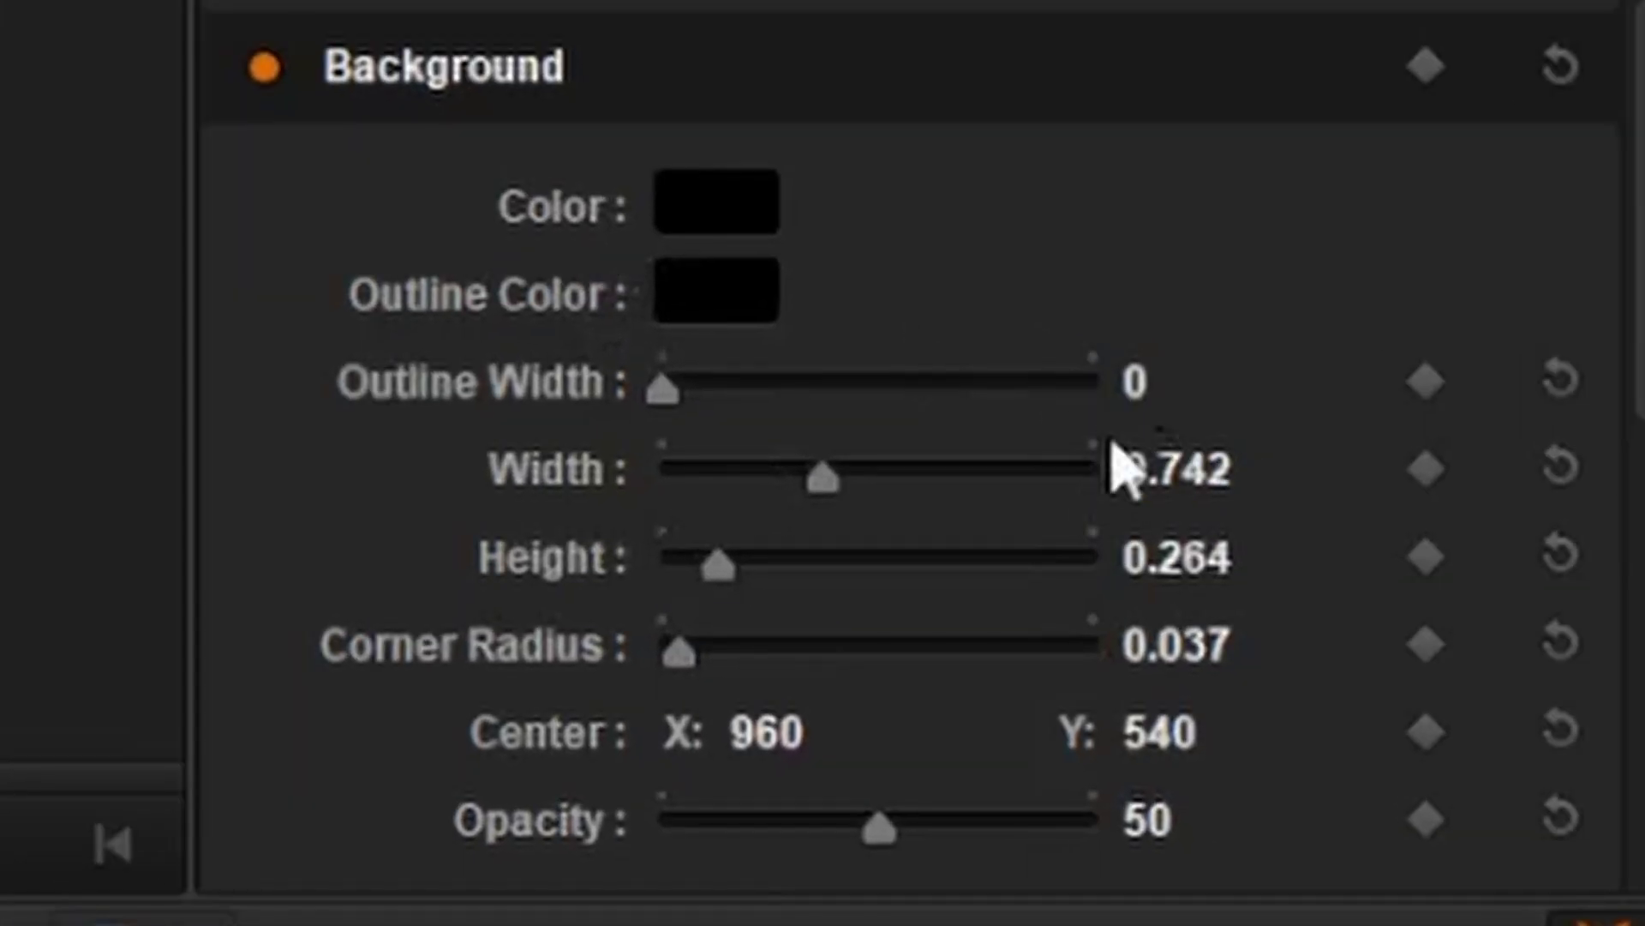
scroll(1222, 403, "down", 12)
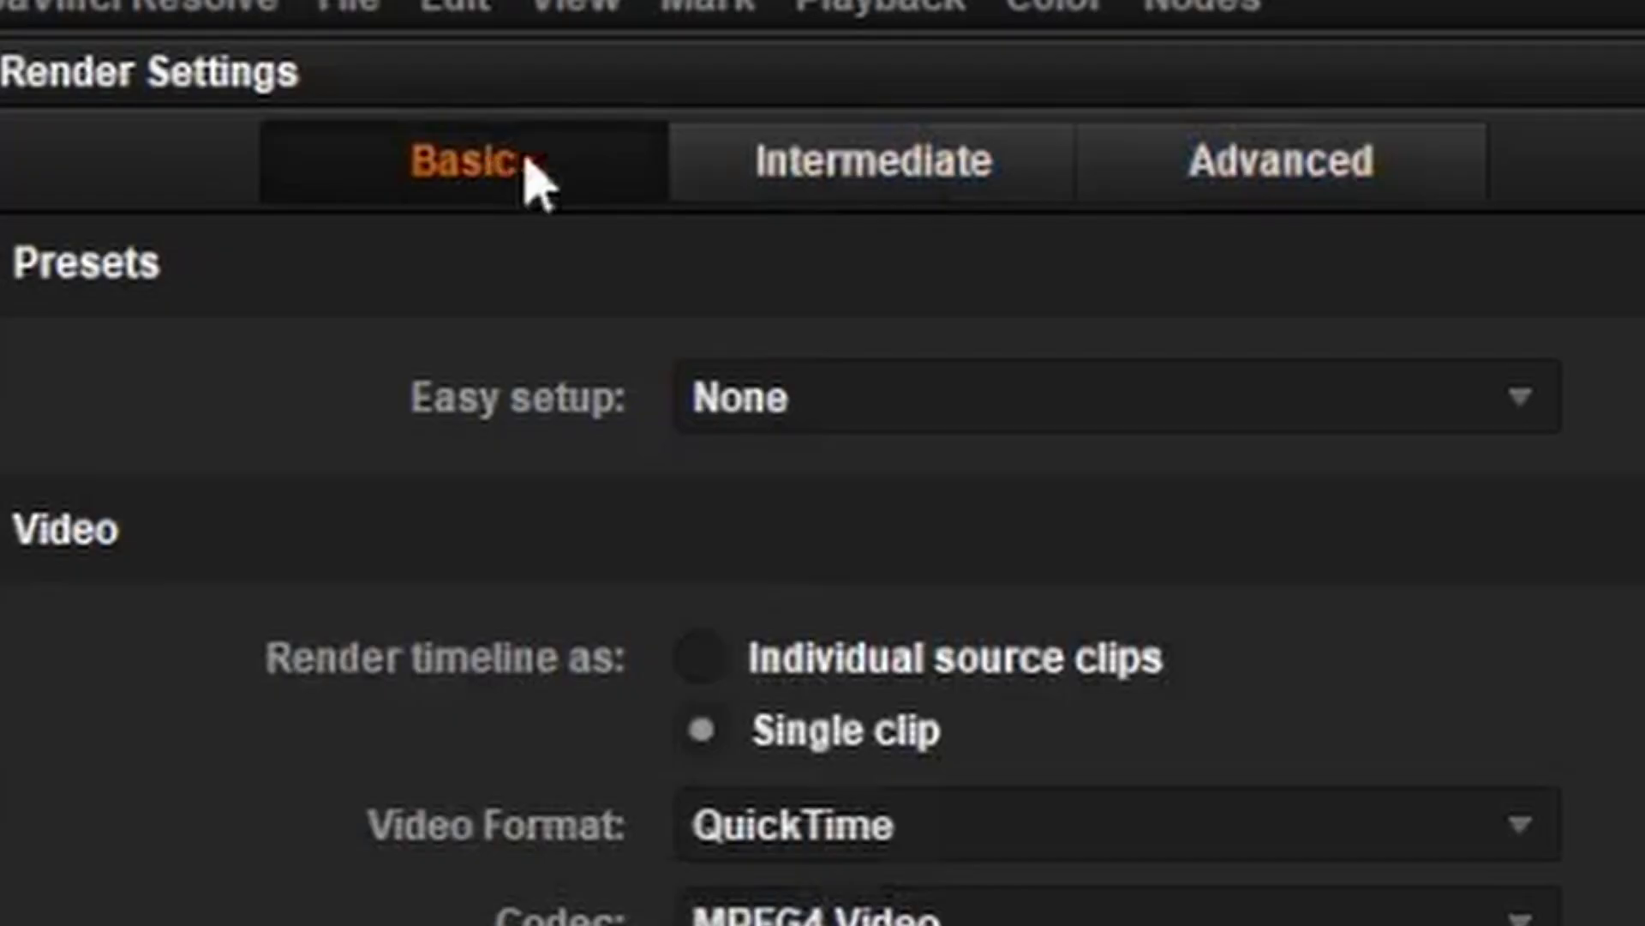
left_click(973, 165)
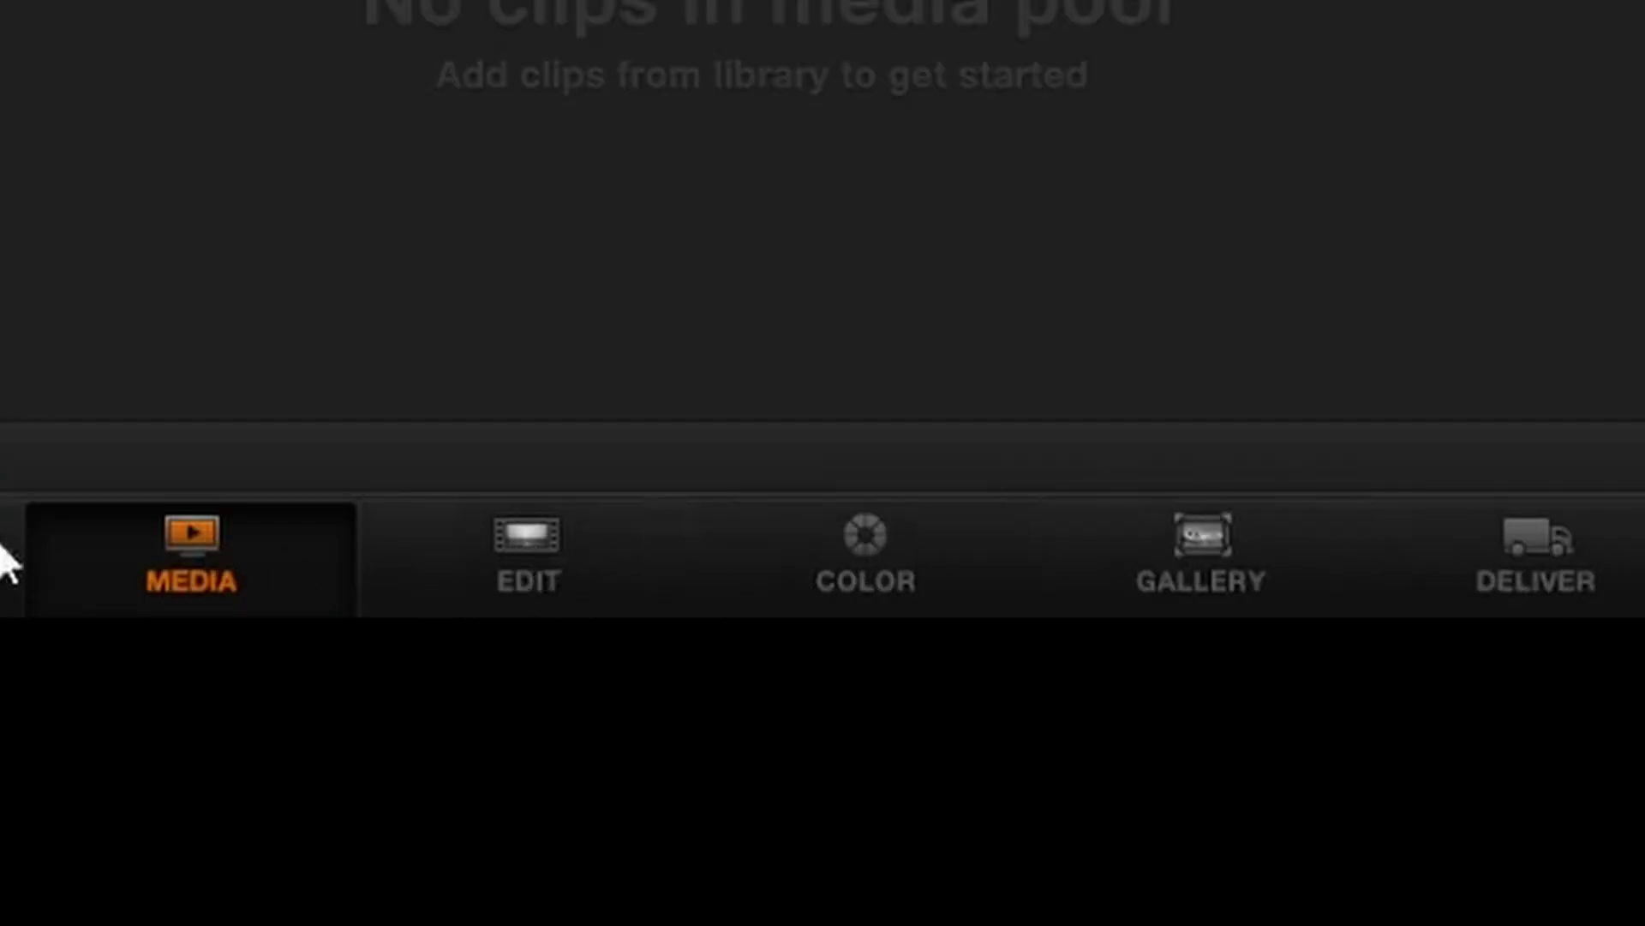
- On the Edit page, scrub the MVI_7063 clip and set the title's font style to Bold
left_click(577, 558)
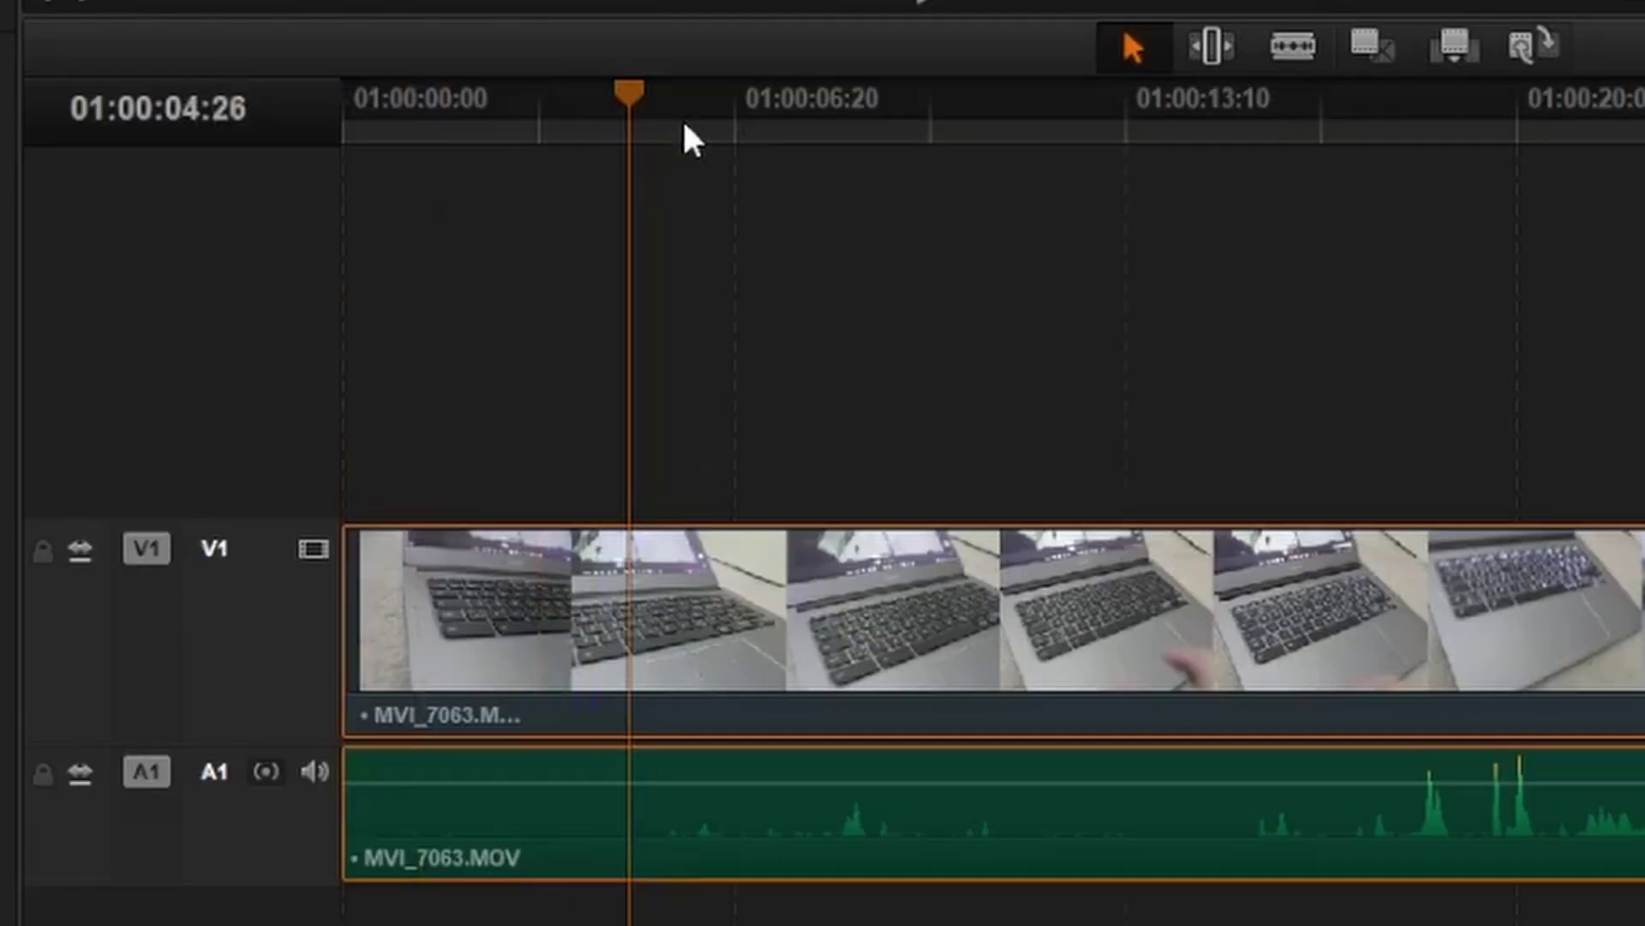
left_click_drag(626, 86, 683, 89)
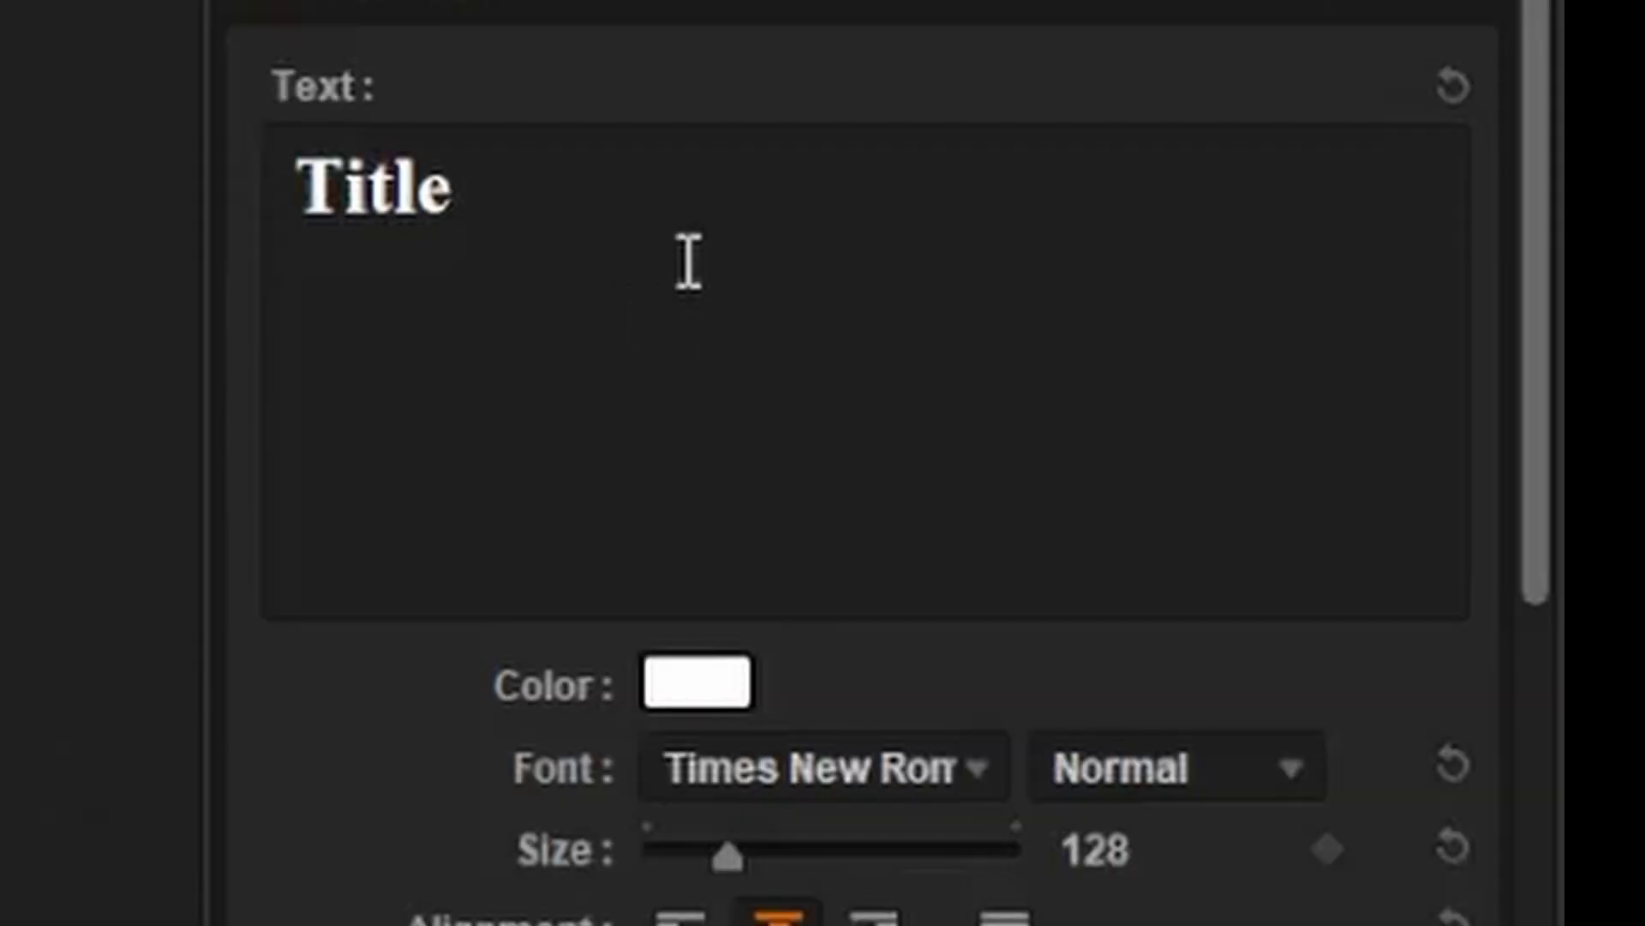
left_click(934, 788)
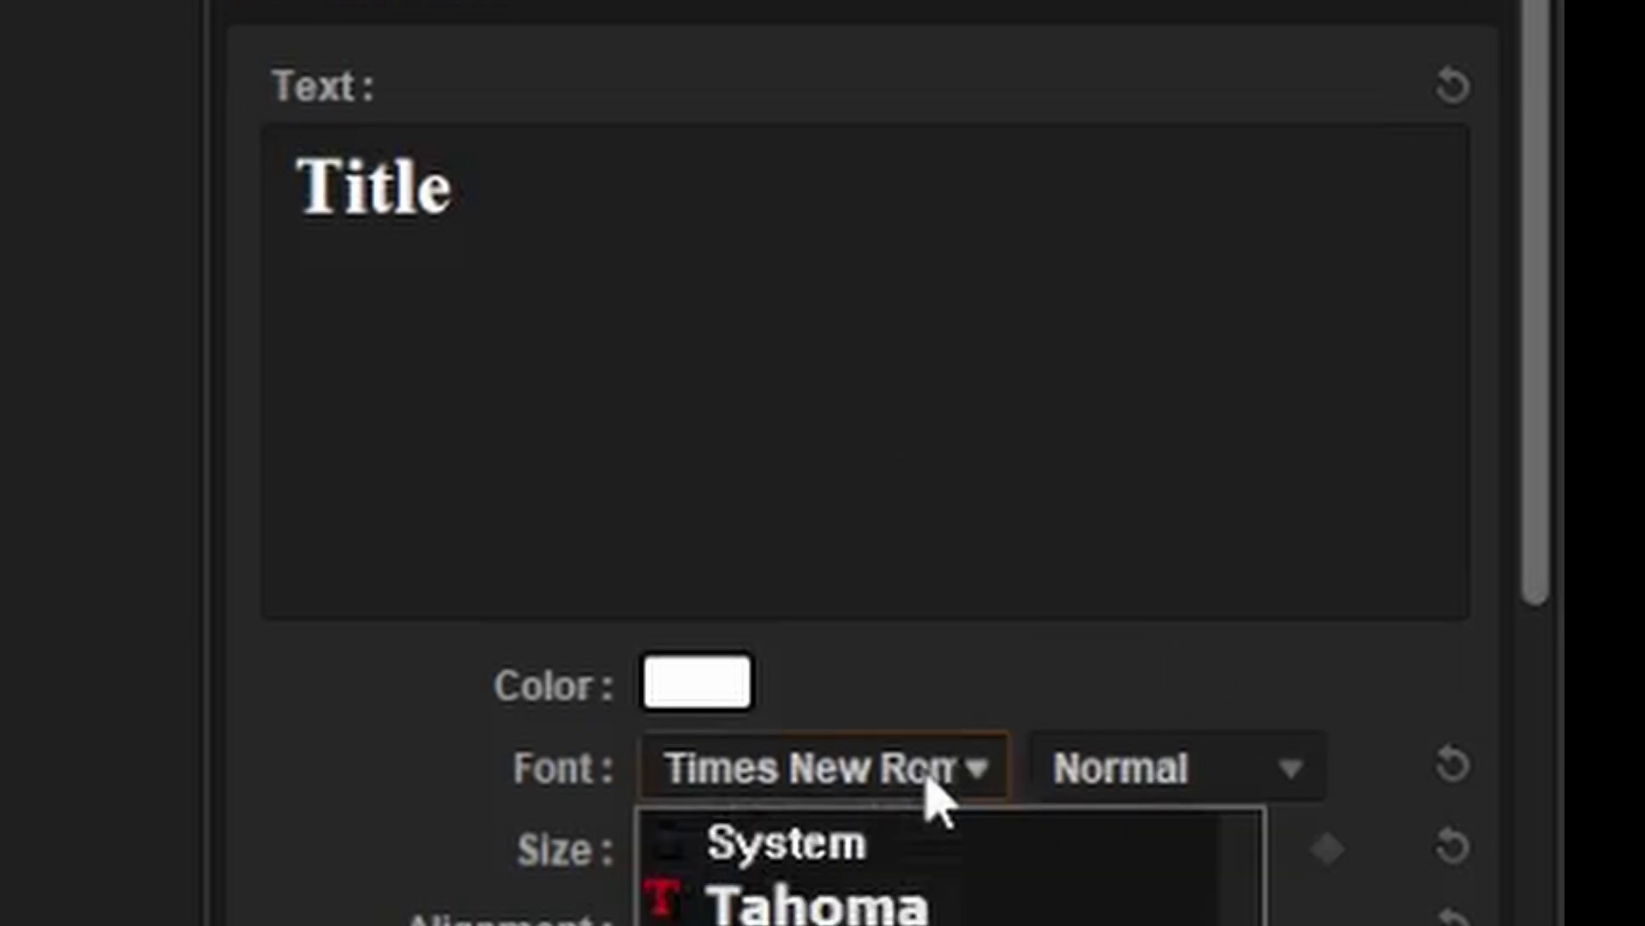
left_click(963, 776)
left_click(1215, 771)
left_click(1191, 887)
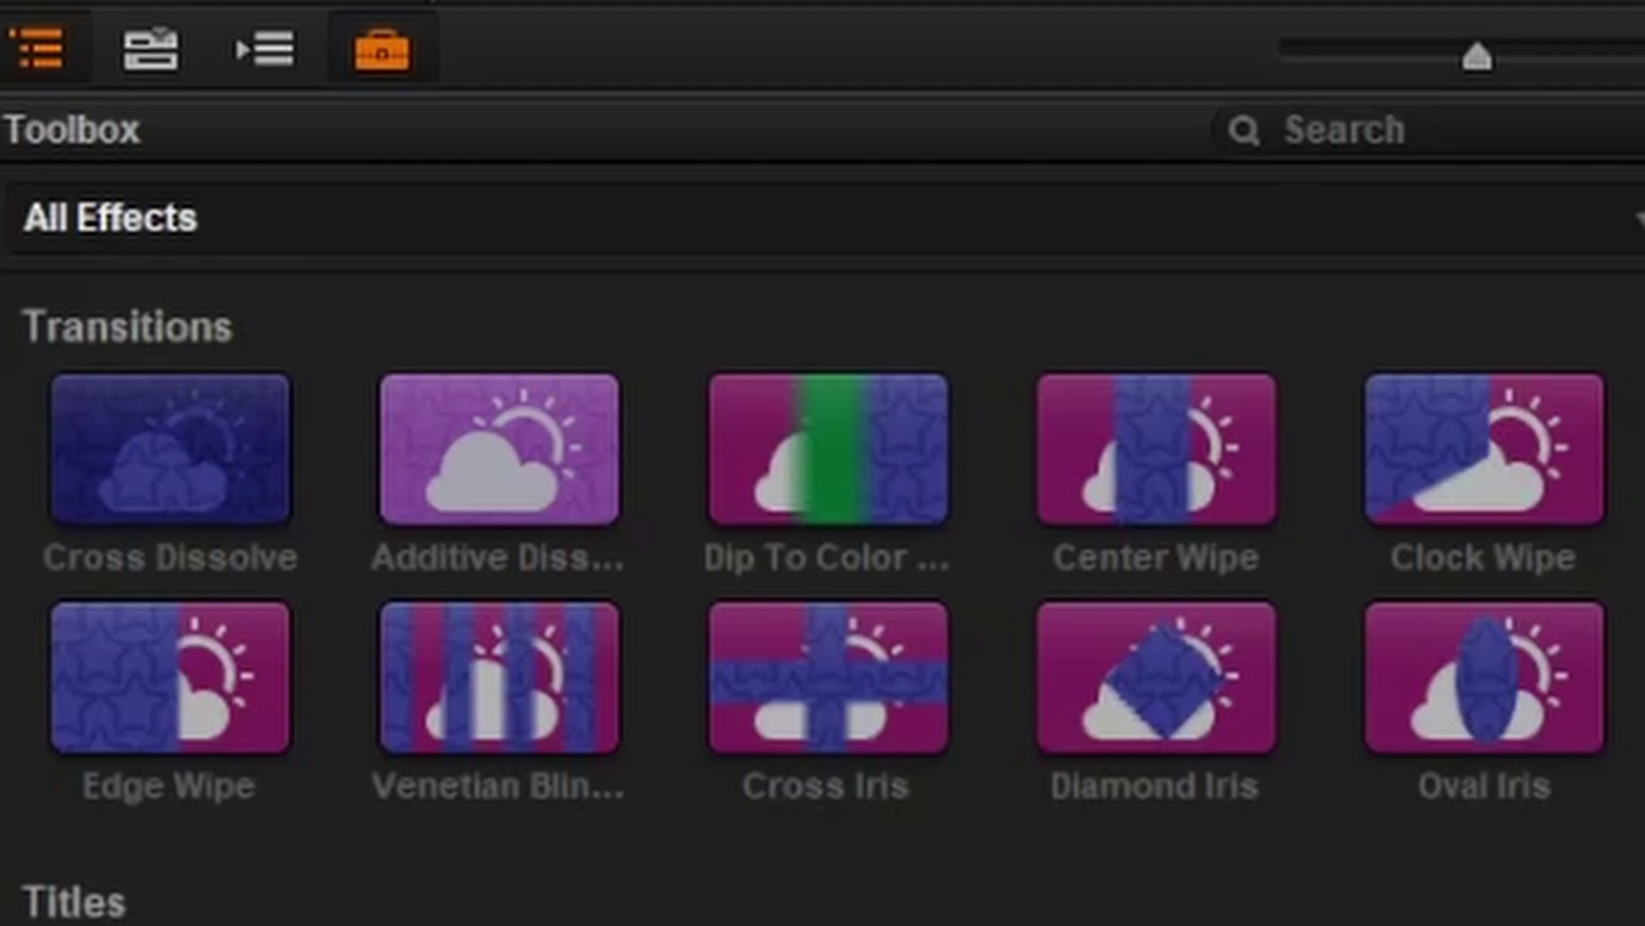
- Tick Reverse on the Cross Dissolve transition in the Inspector
left_click(573, 531)
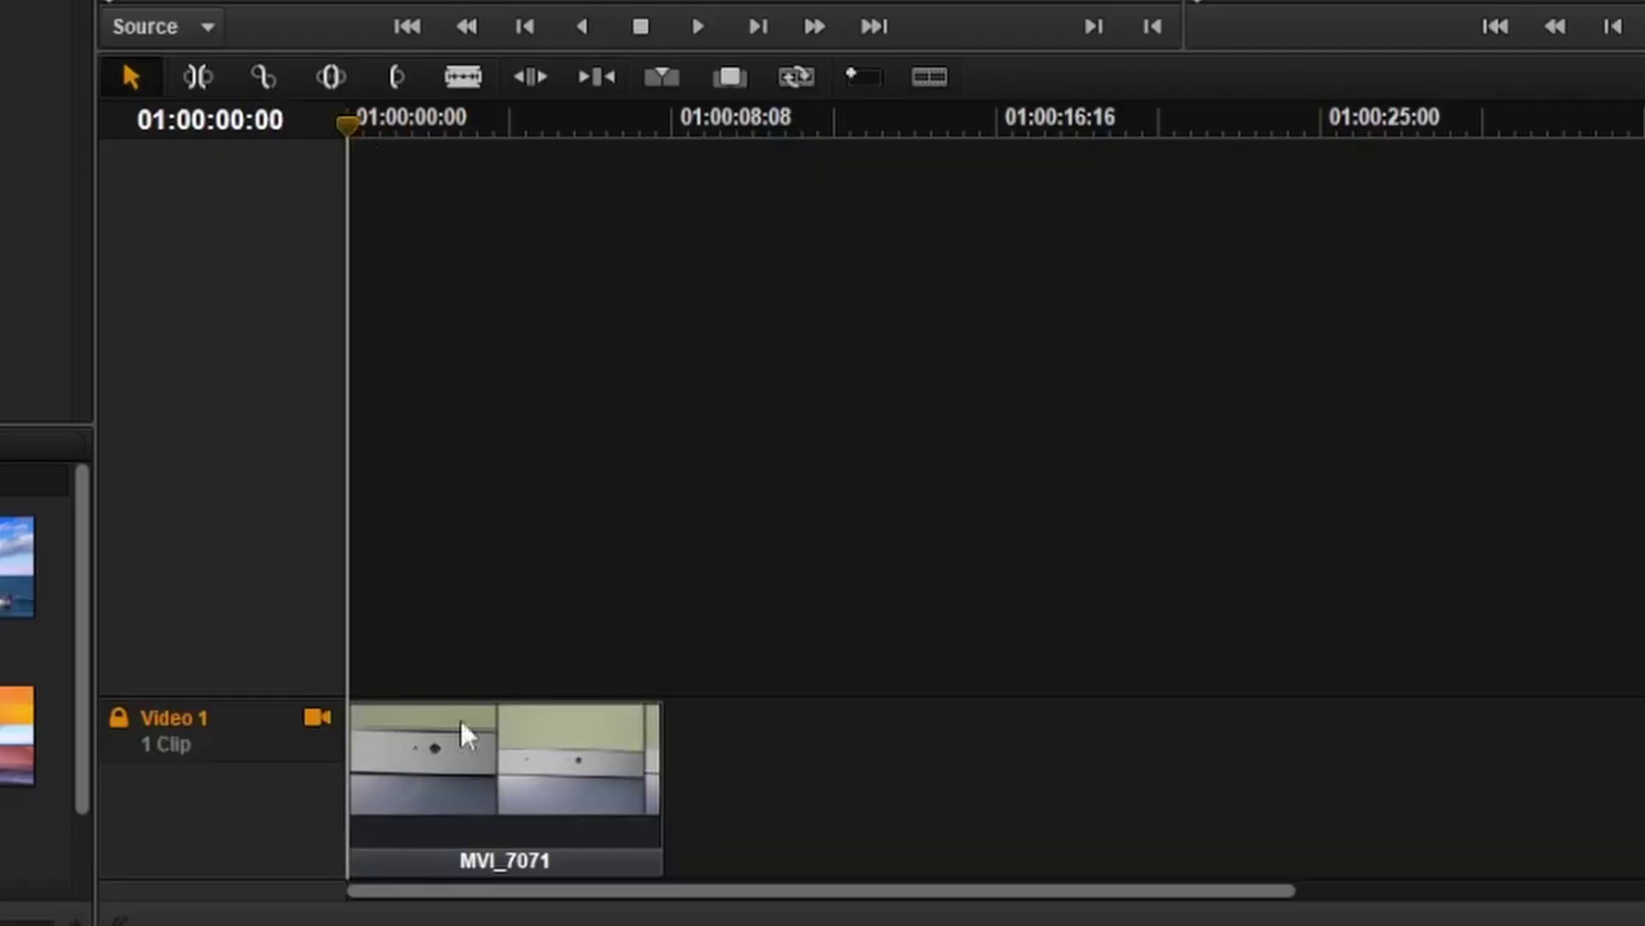
- Create the new timeline with MVI_7071 and add MVI_7072 after it on Video 1
left_click(459, 744)
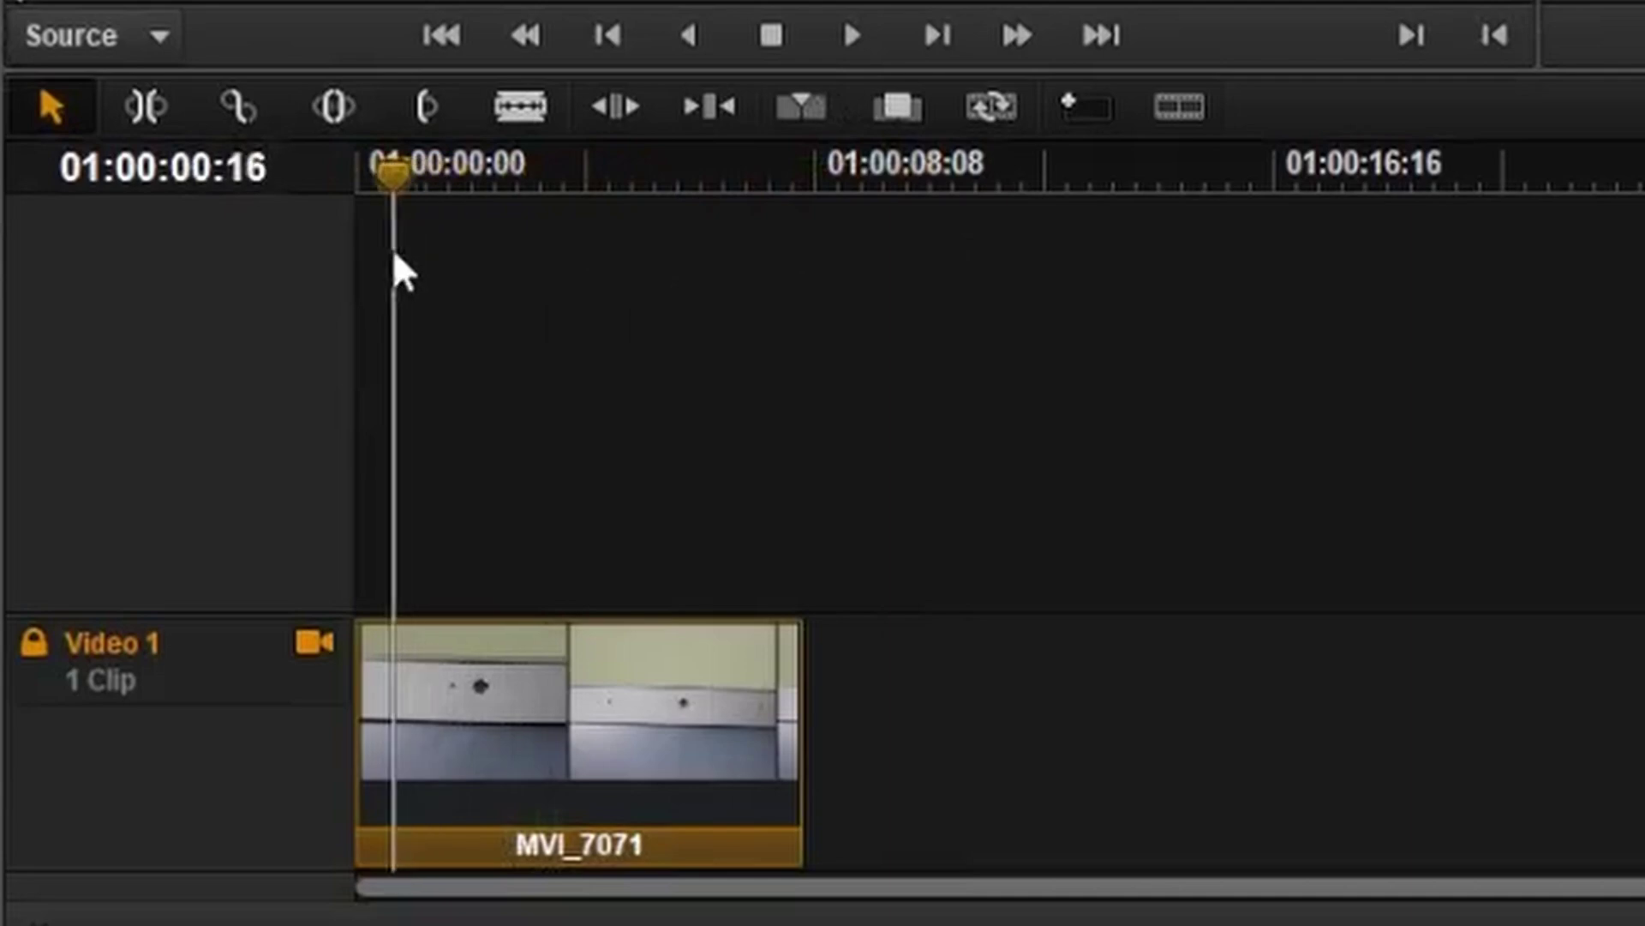
left_click_drag(394, 254, 301, 223)
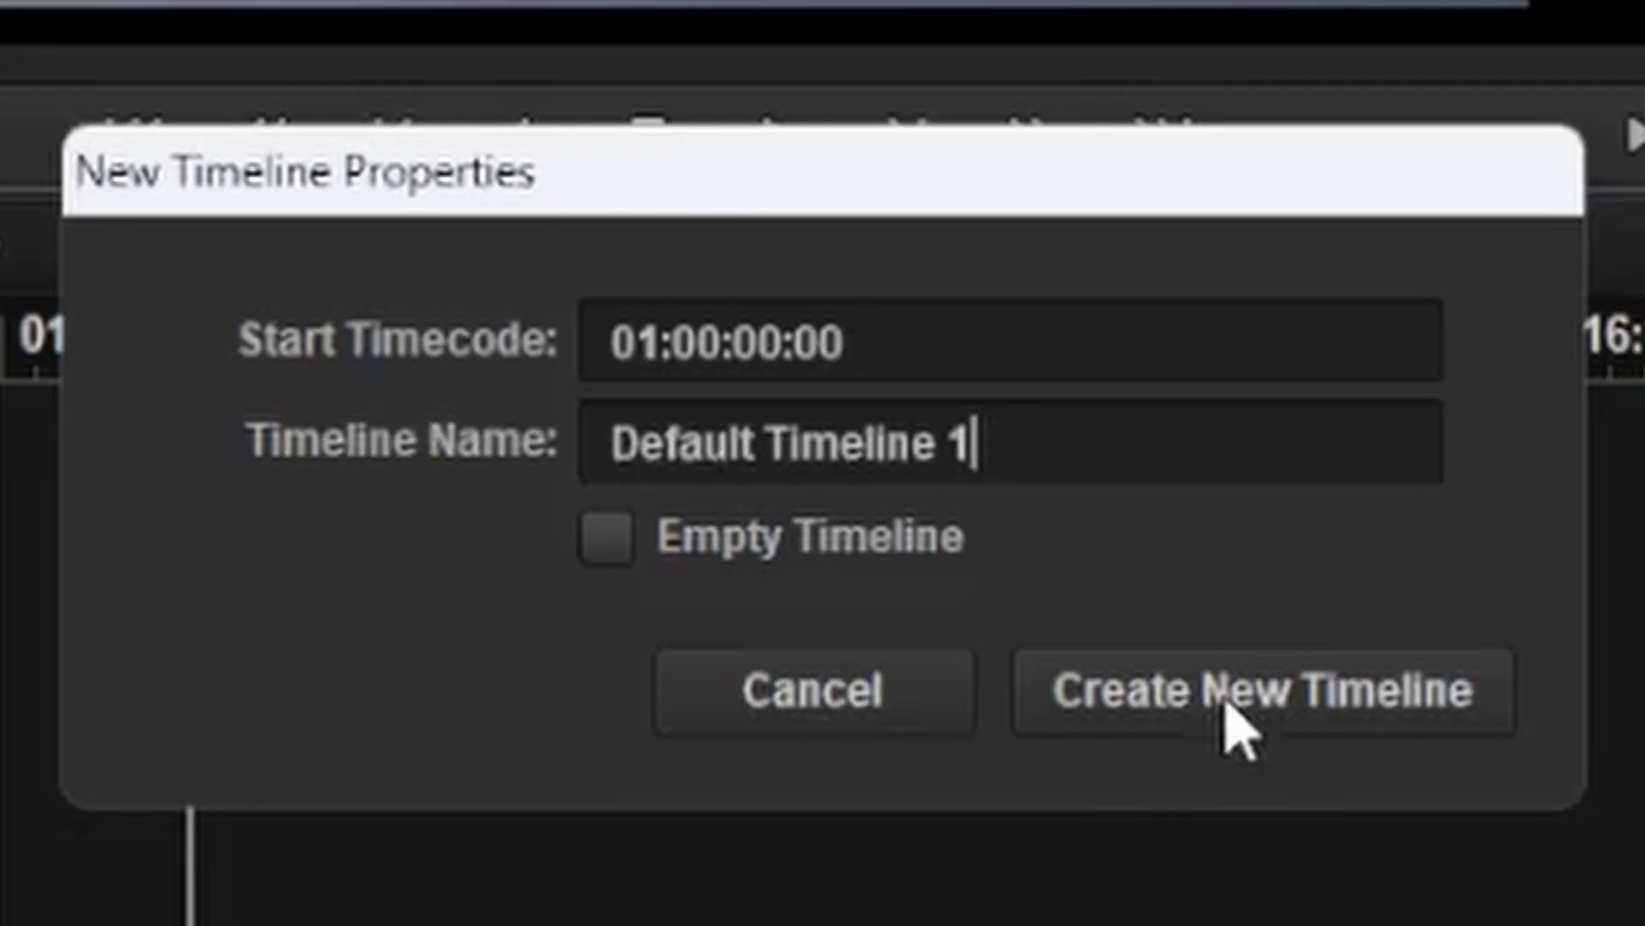
left_click(1225, 699)
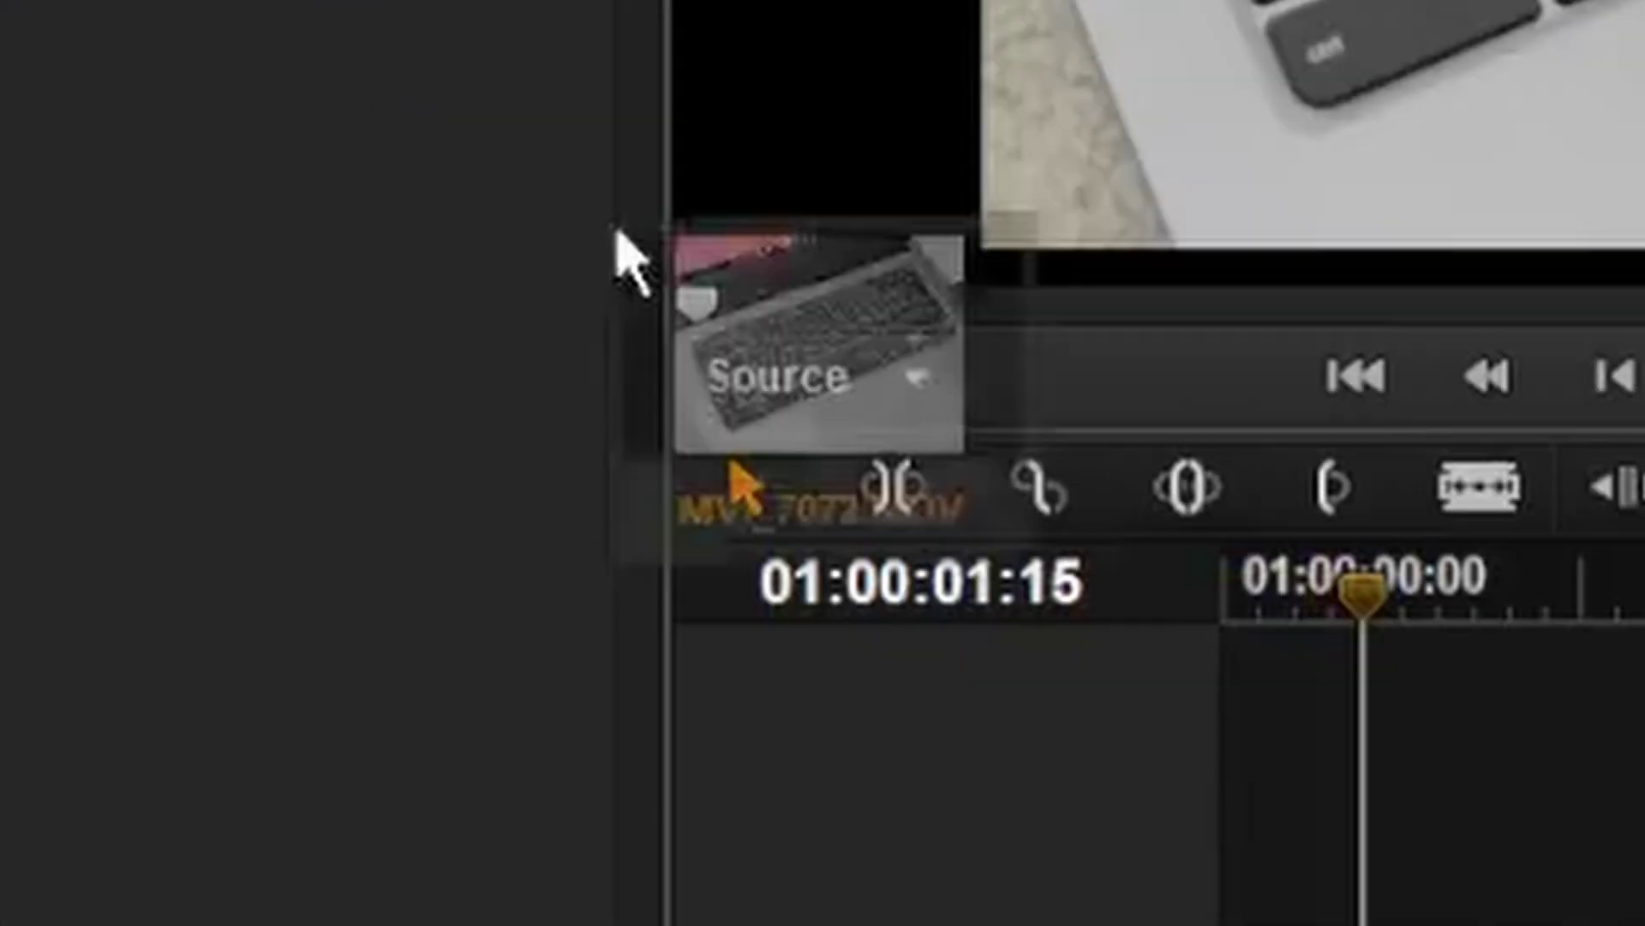
left_click_drag(617, 257, 591, 444)
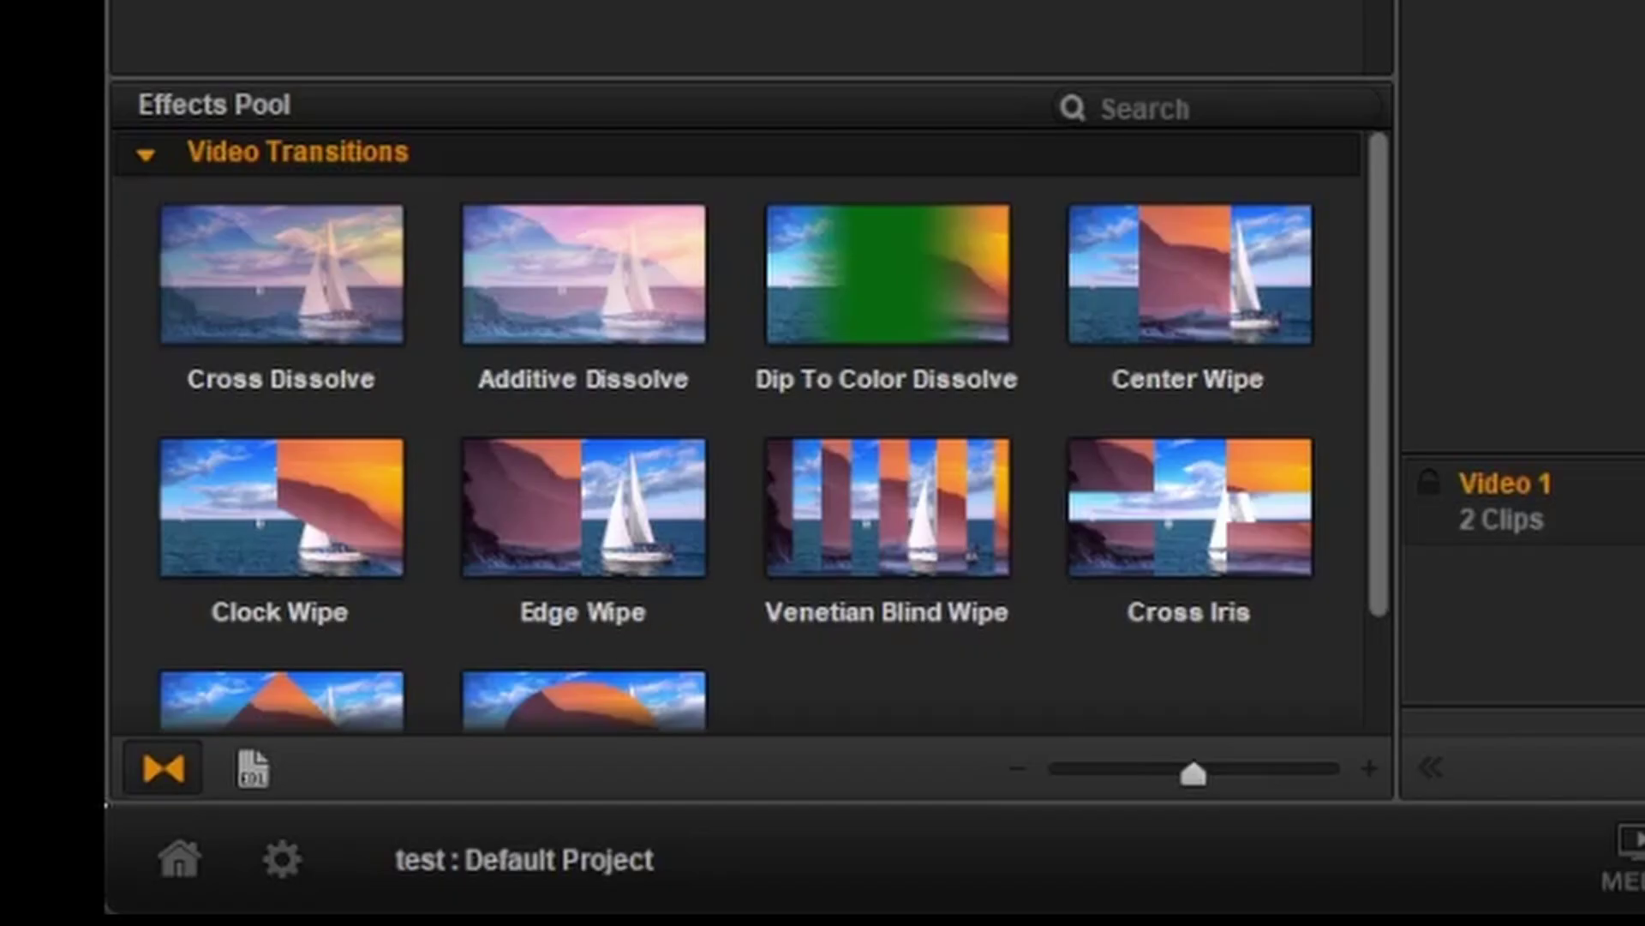
- Shift the Video 2 overlay clip's picture sideways with the Sizing Pan value, then go to Deliver
left_click(249, 771)
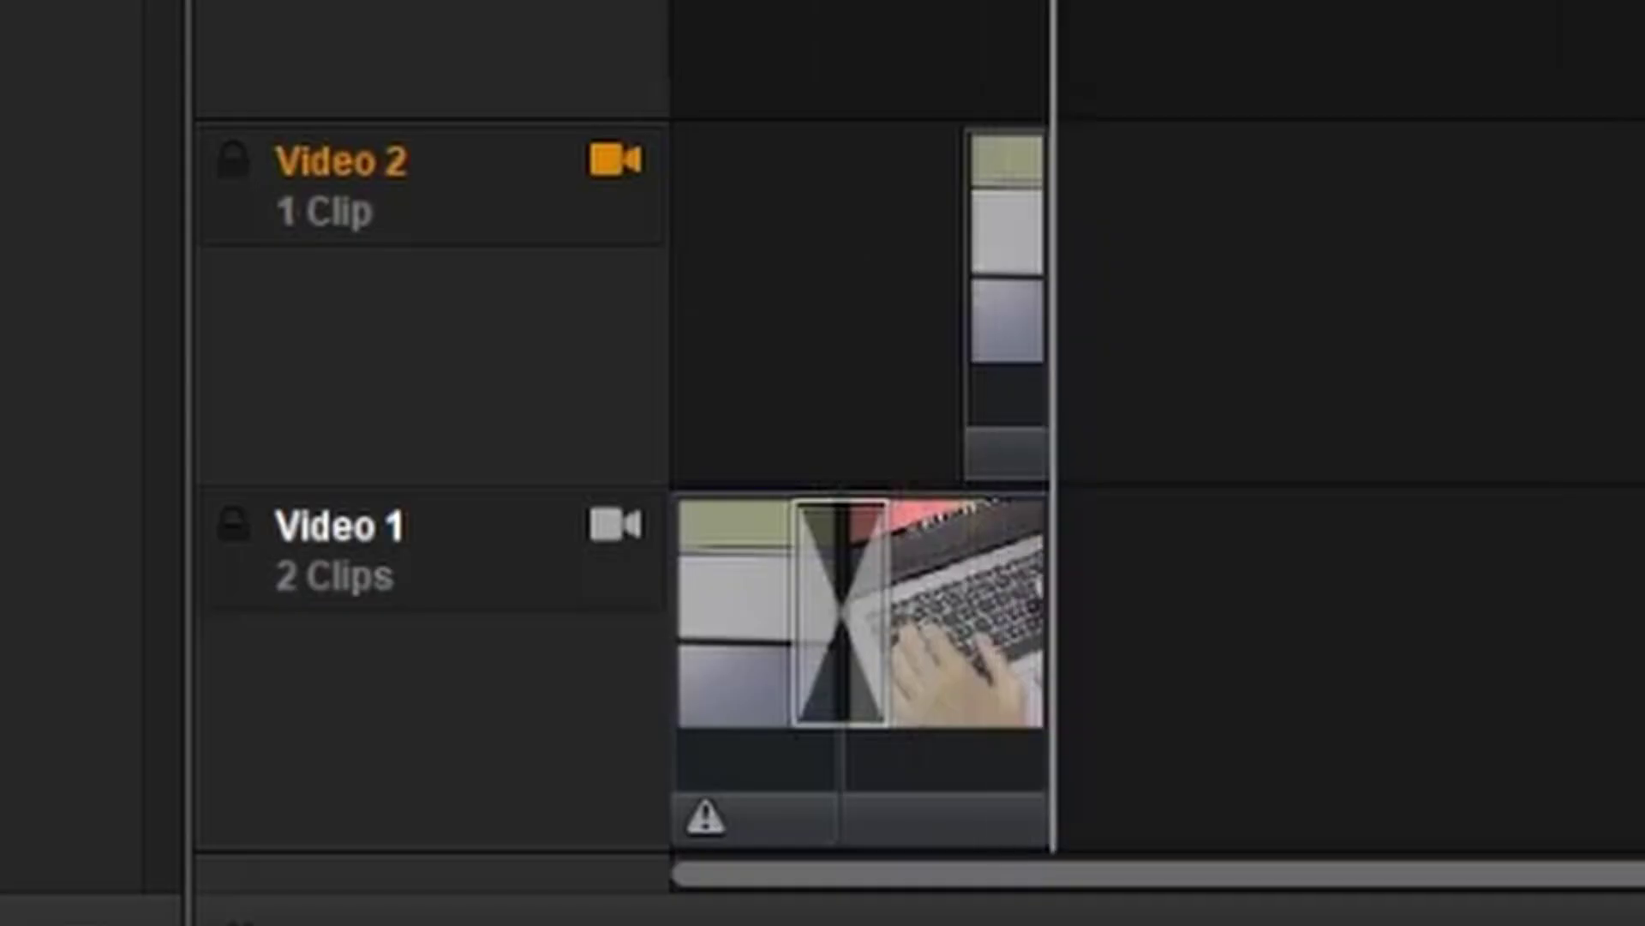
left_click(1005, 314)
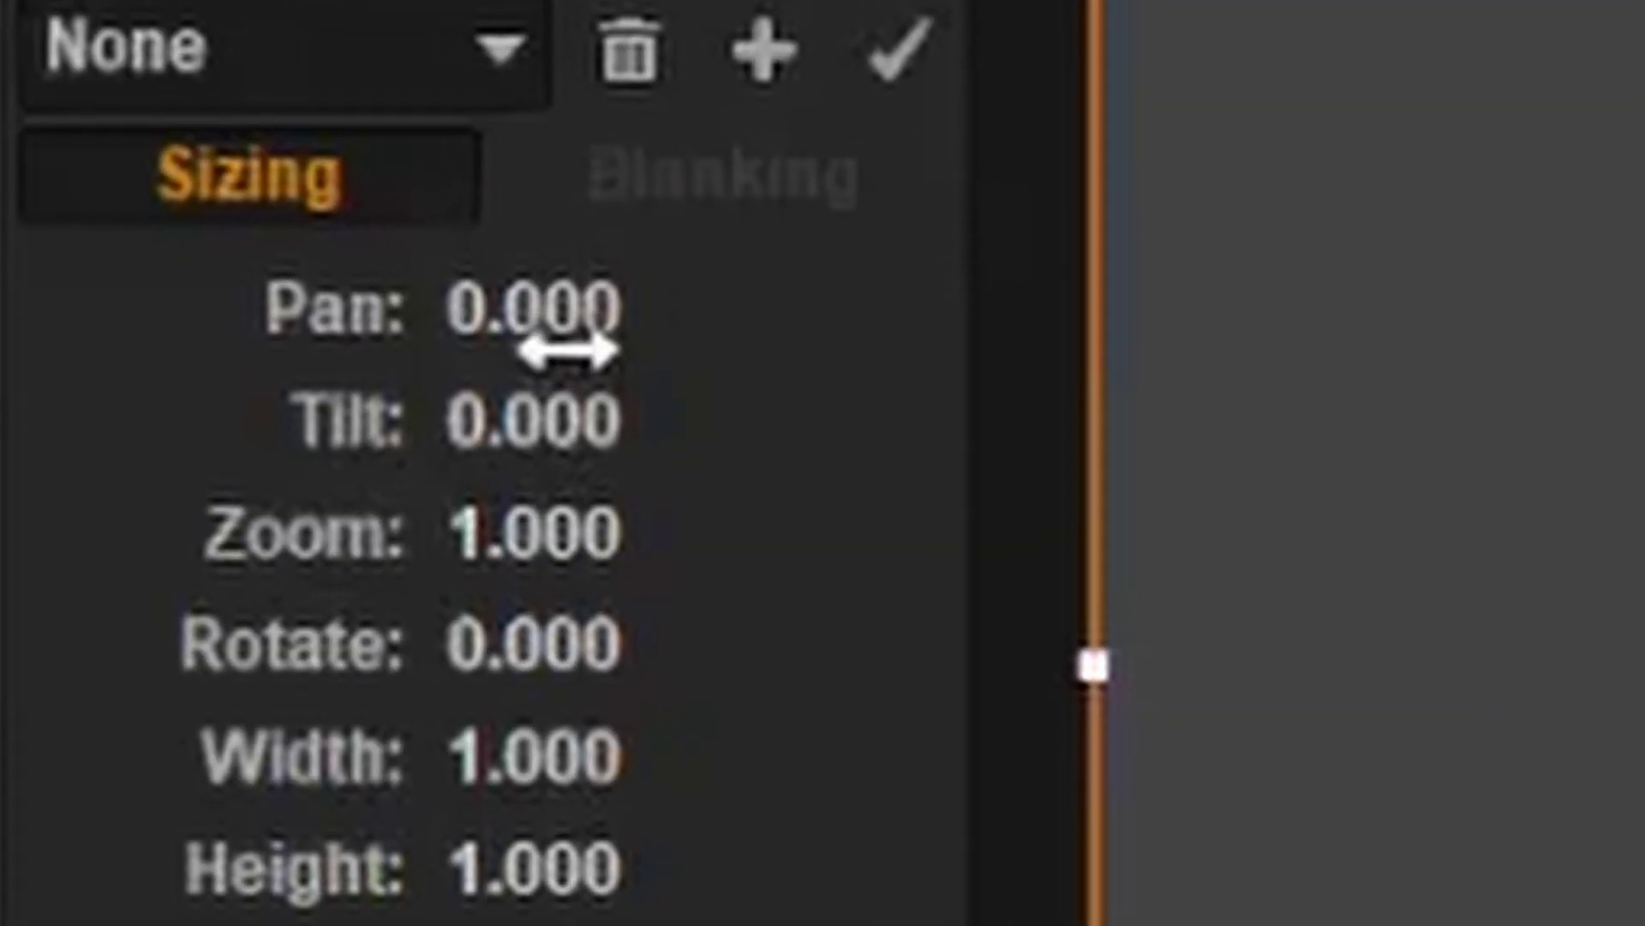
left_click_drag(305, 357, 411, 304)
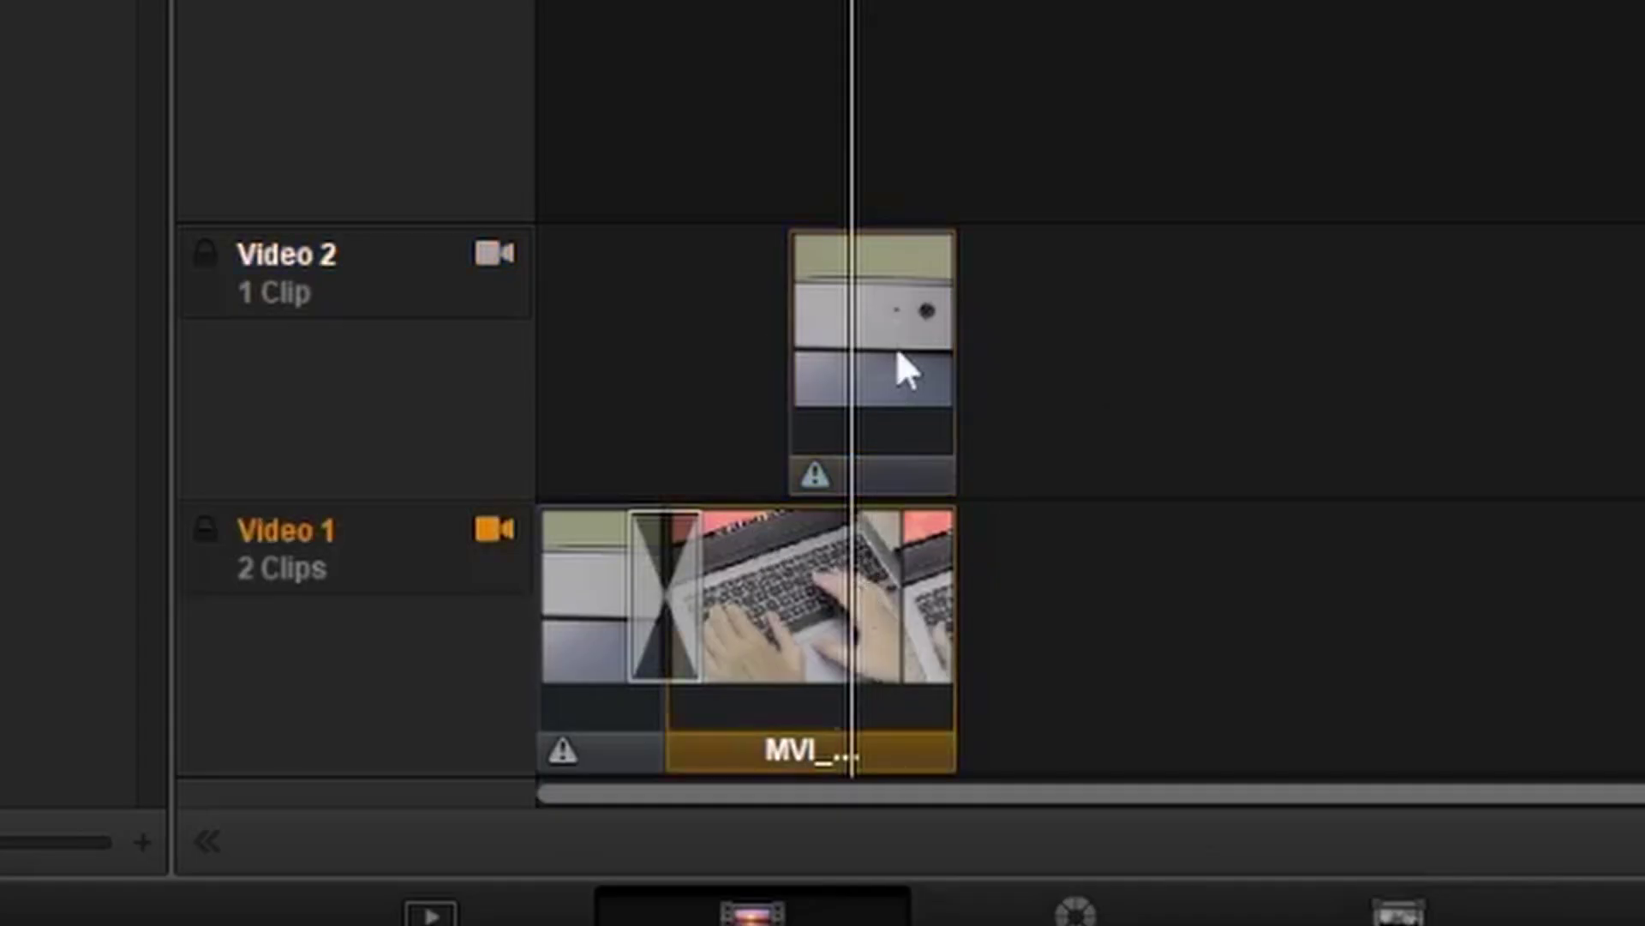
left_click(897, 347)
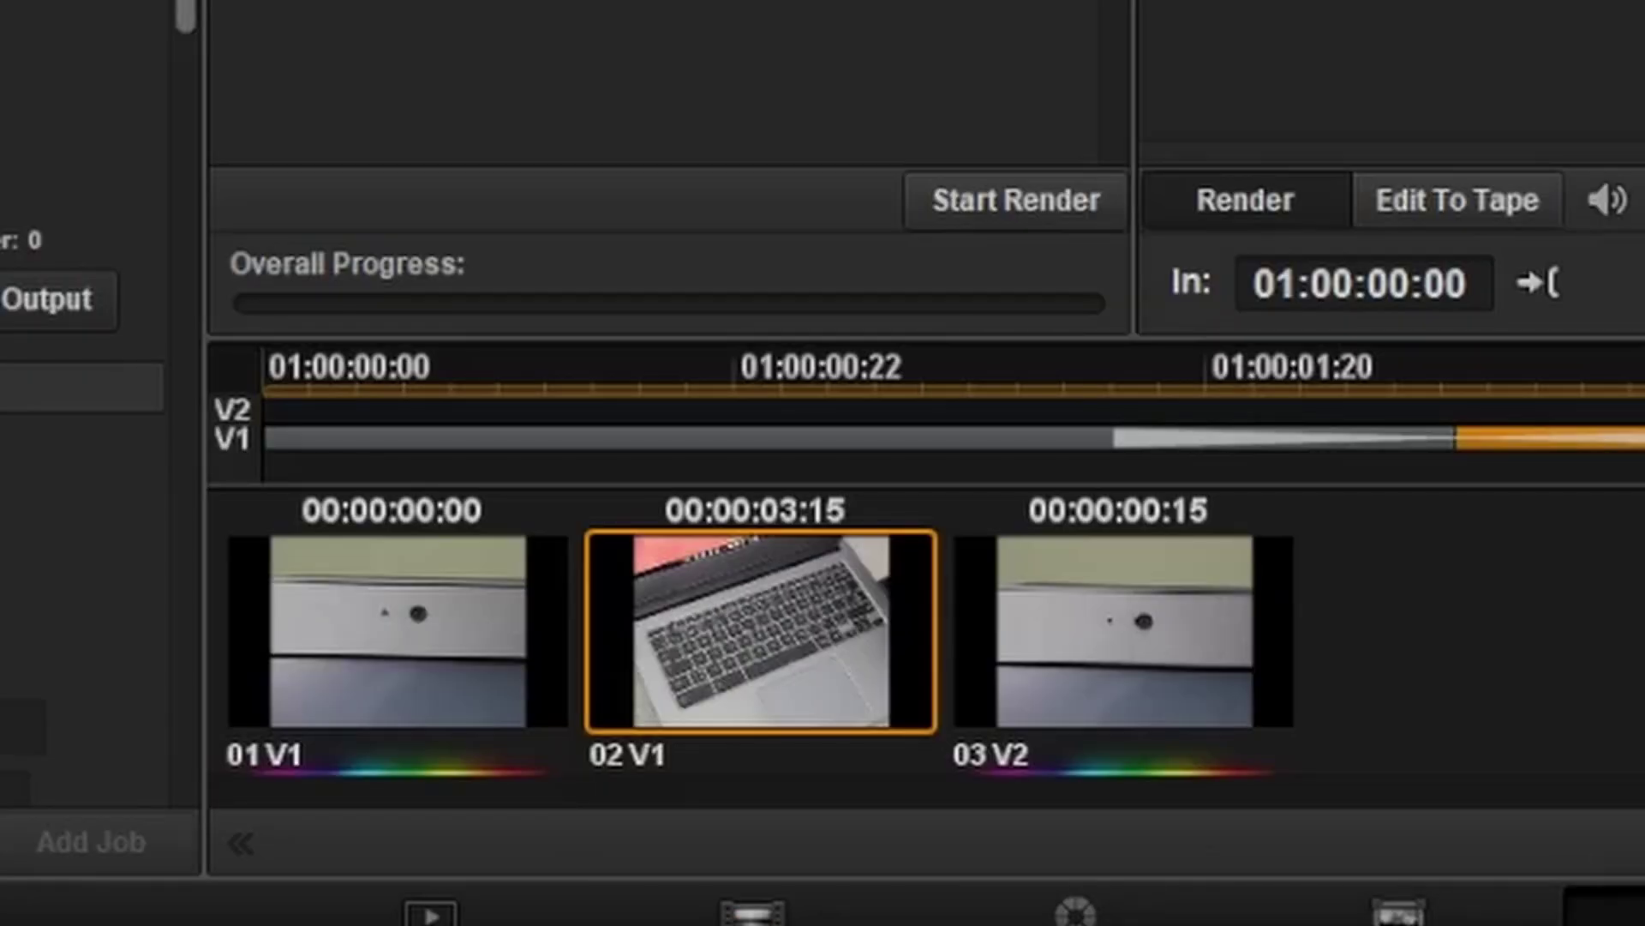